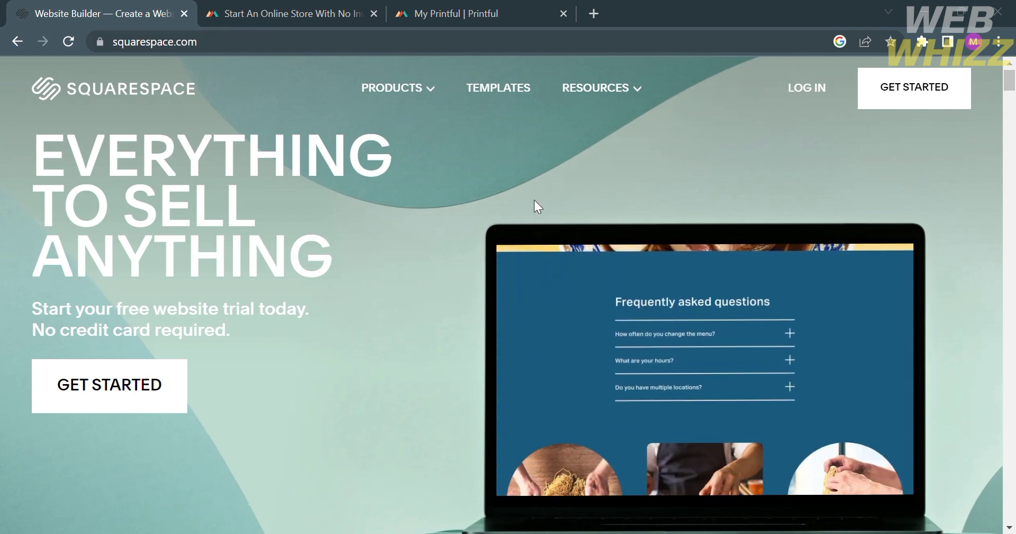
- Examine the Squarespace home page's sections on website templates, ecommerce, scheduling, email campaigns and social presence
scroll(535, 199, "down", 1)
scroll(535, 199, "up", 1)
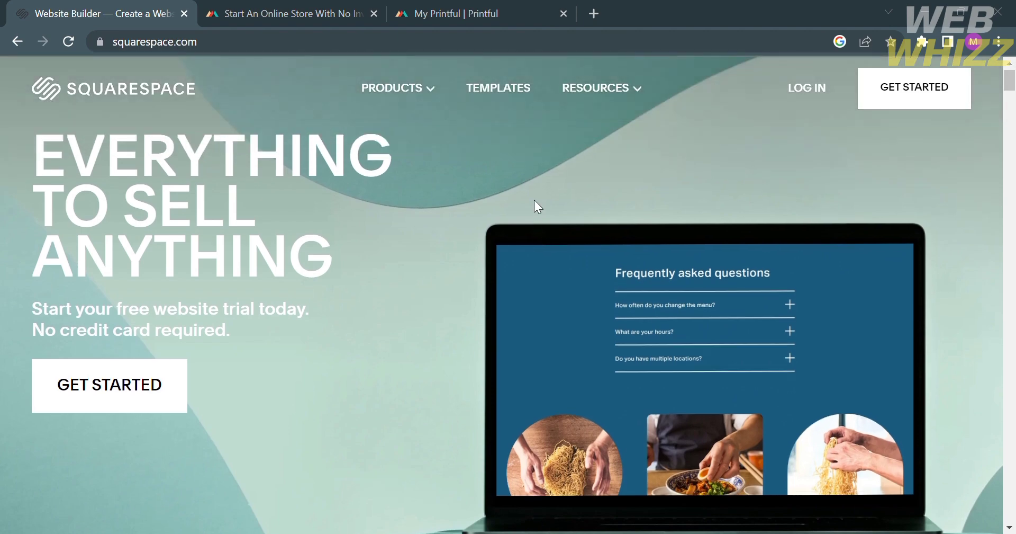
scroll(535, 199, "down", 4)
scroll(535, 199, "down", 15)
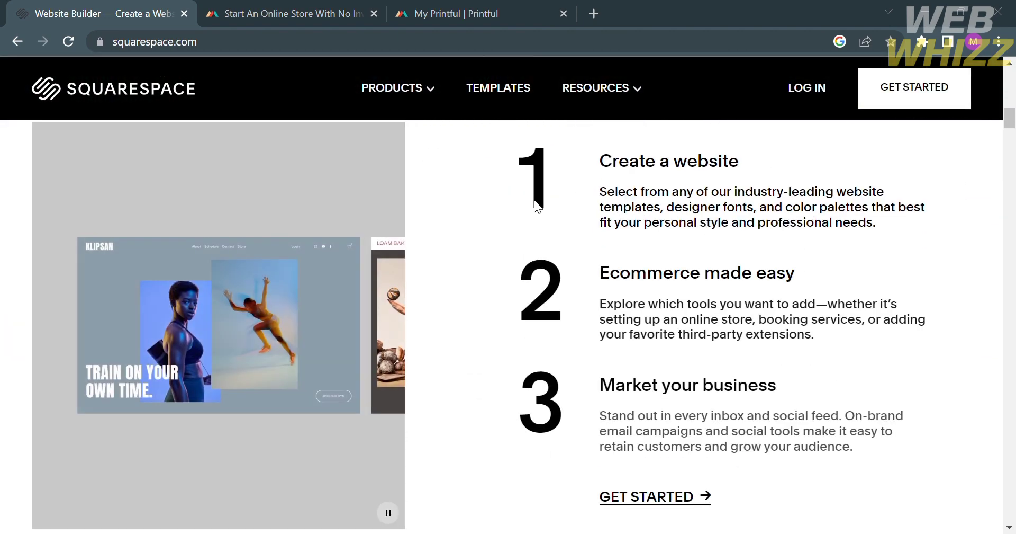
scroll(534, 199, "up", 5)
scroll(535, 199, "down", 8)
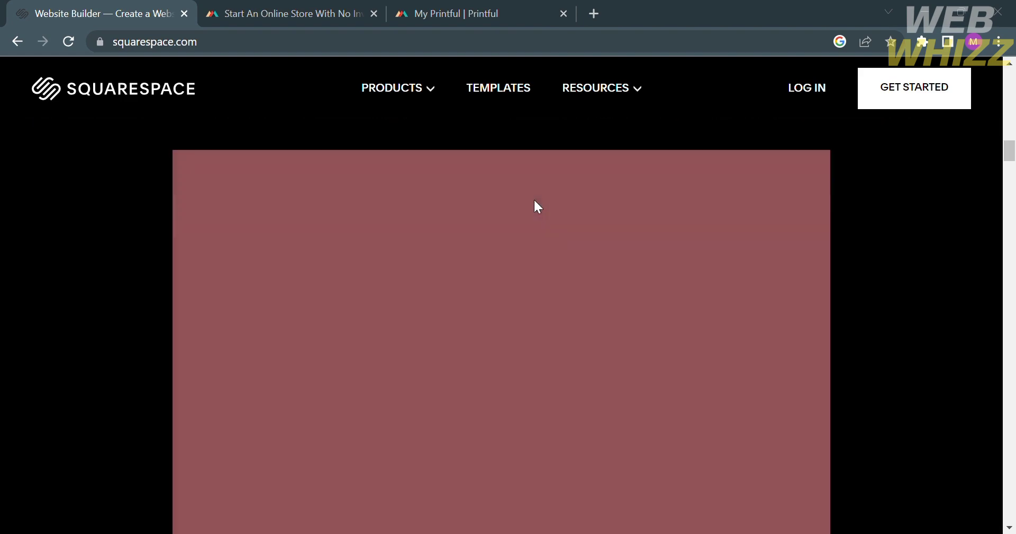
scroll(535, 200, "down", 10)
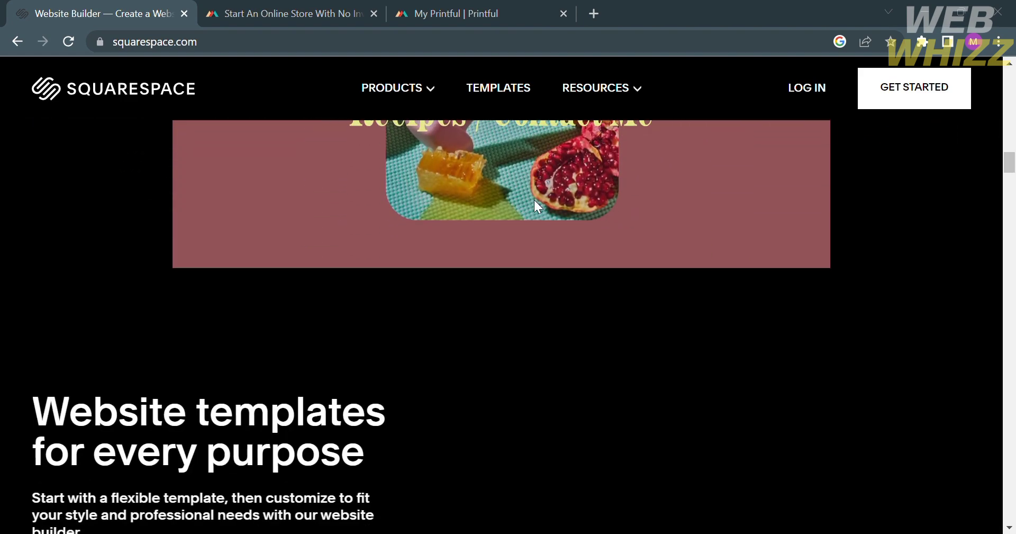
scroll(535, 199, "down", 8)
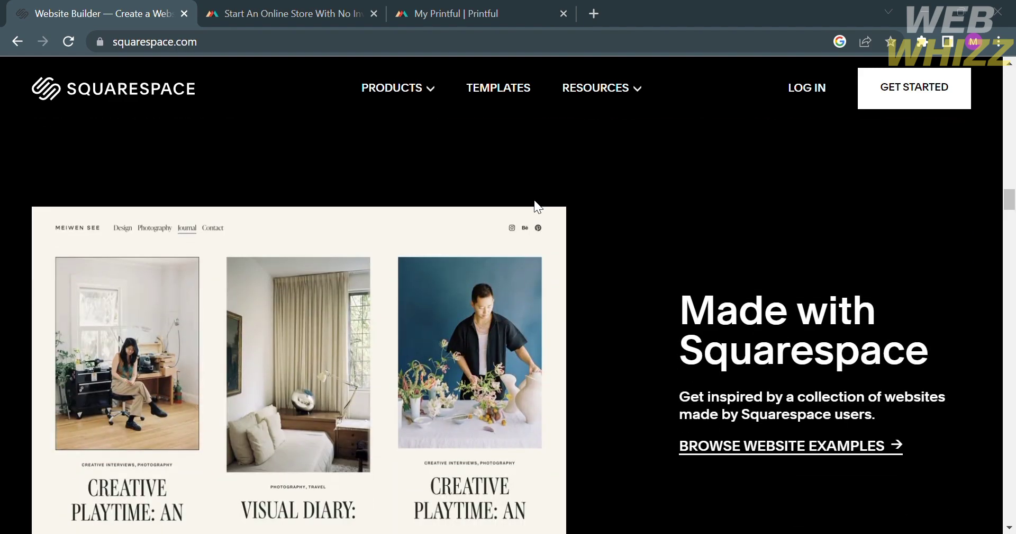
scroll(535, 199, "down", 5)
scroll(534, 199, "down", 10)
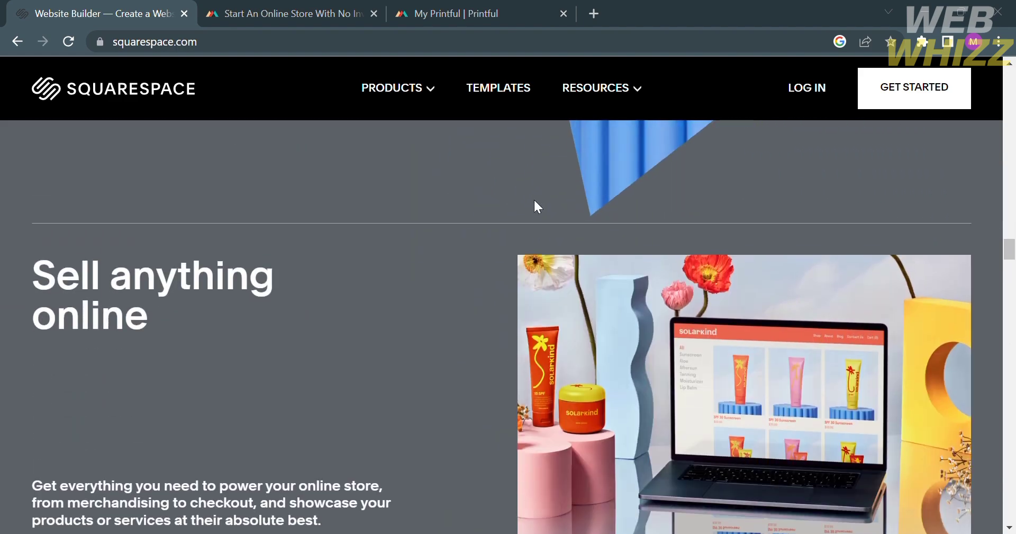
scroll(534, 200, "down", 12)
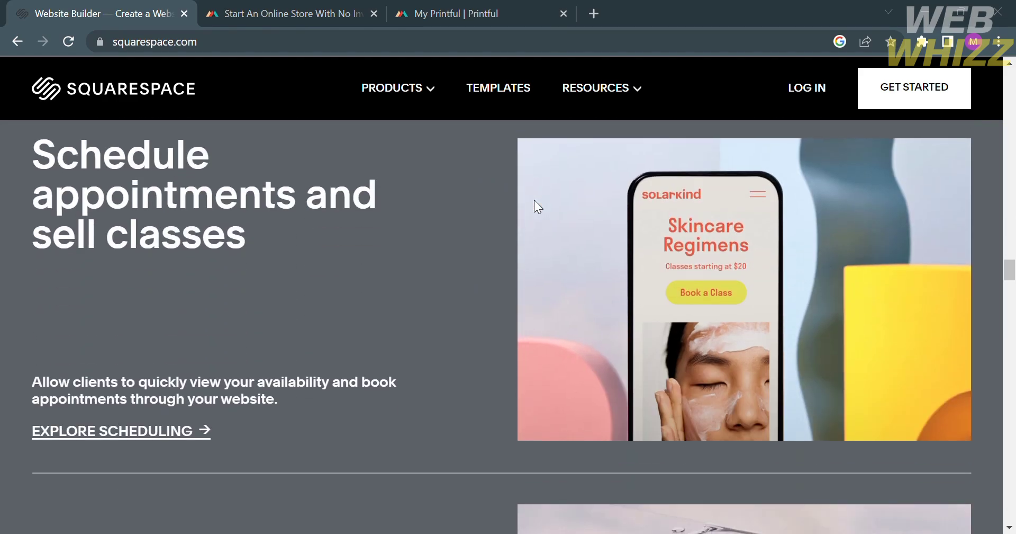
scroll(534, 199, "down", 8)
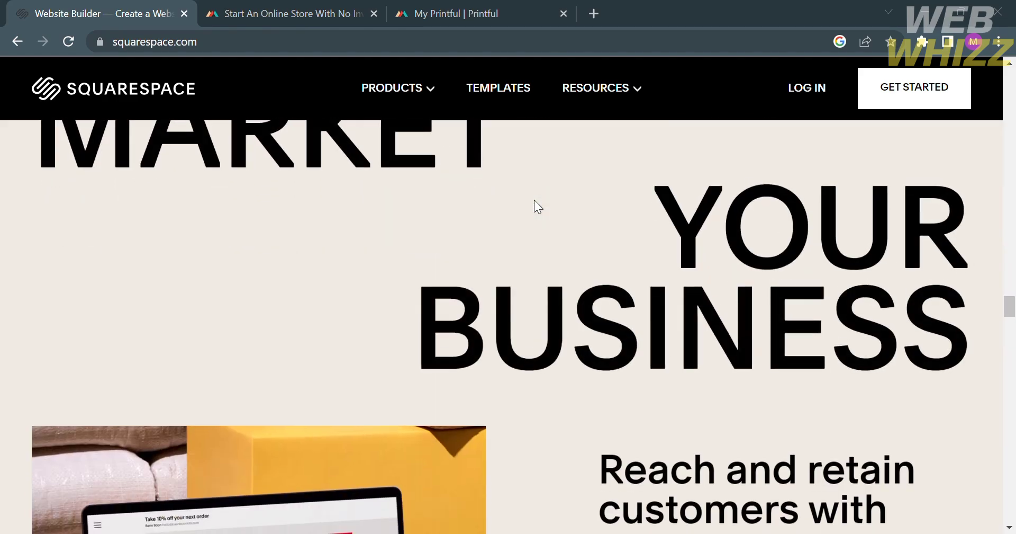
scroll(535, 199, "down", 4)
scroll(534, 201, "down", 10)
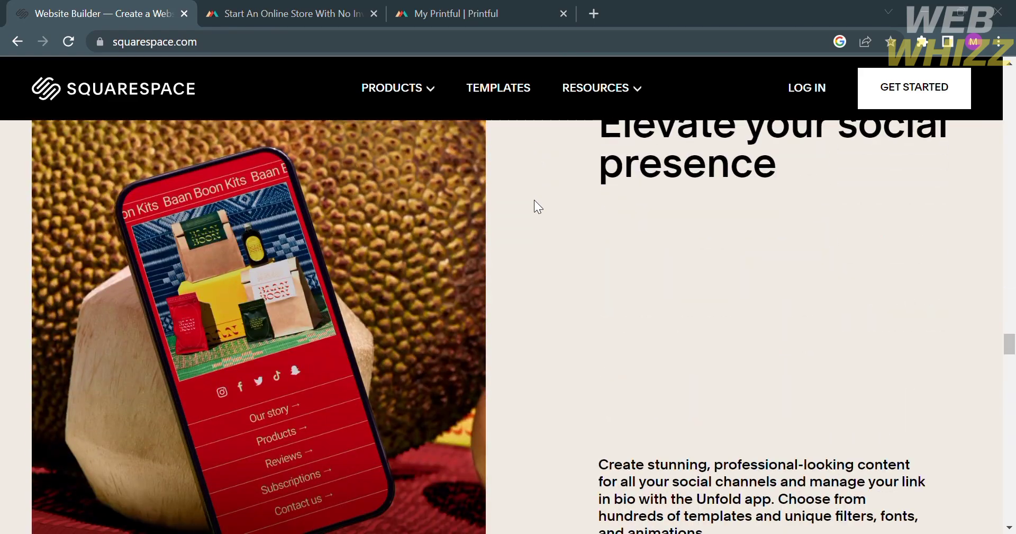
scroll(534, 199, "down", 6)
scroll(534, 199, "up", 20)
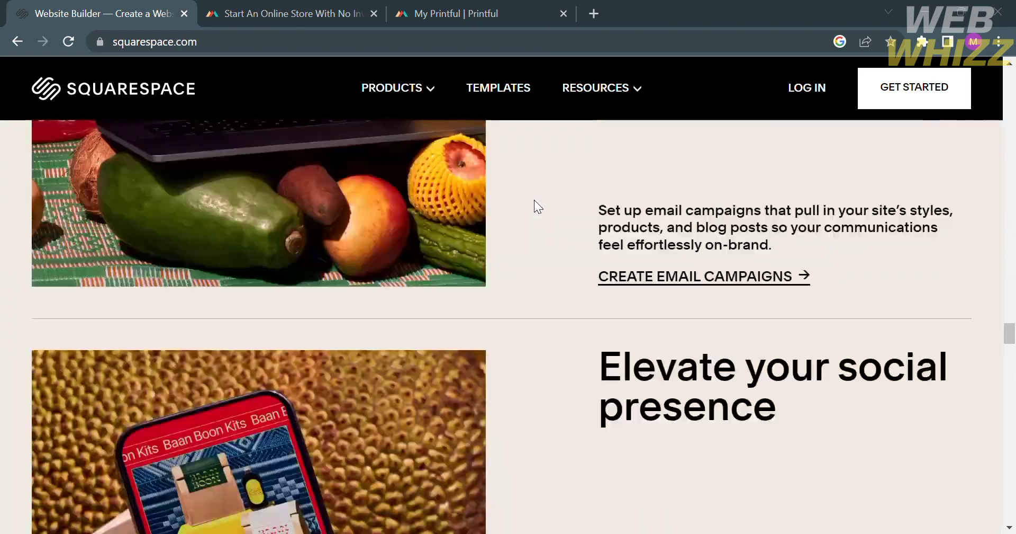
scroll(535, 200, "up", 20)
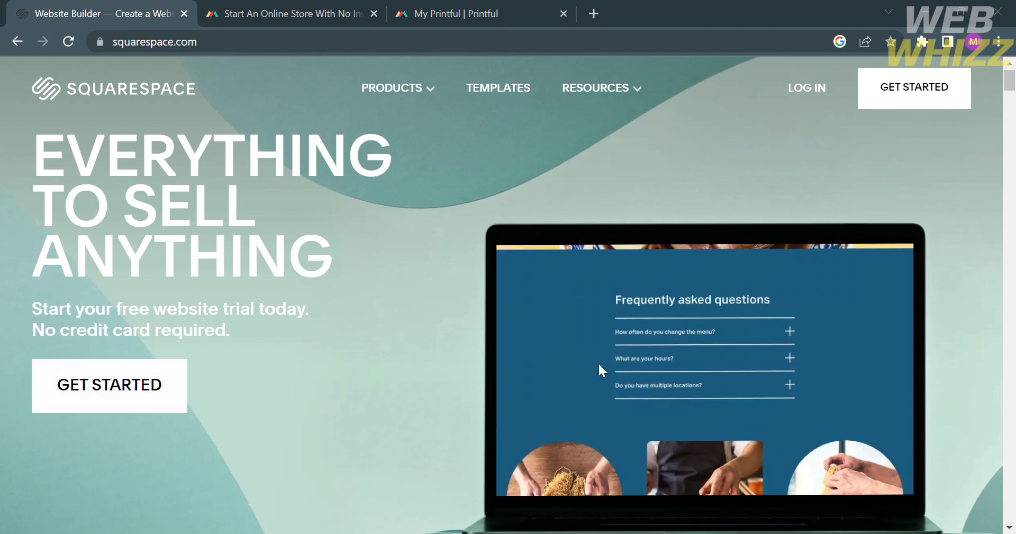
scroll(288, 494, "down", 20)
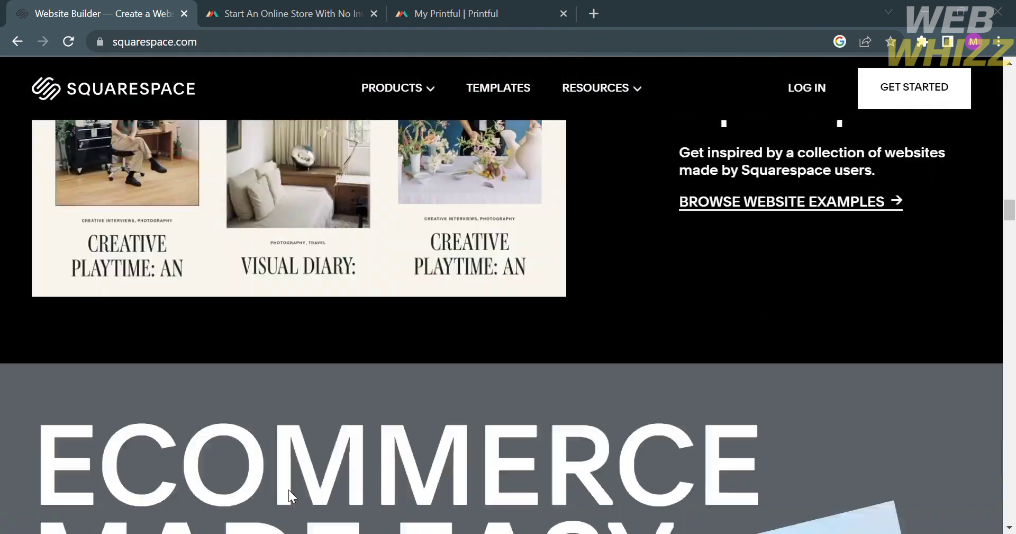
scroll(289, 491, "down", 15)
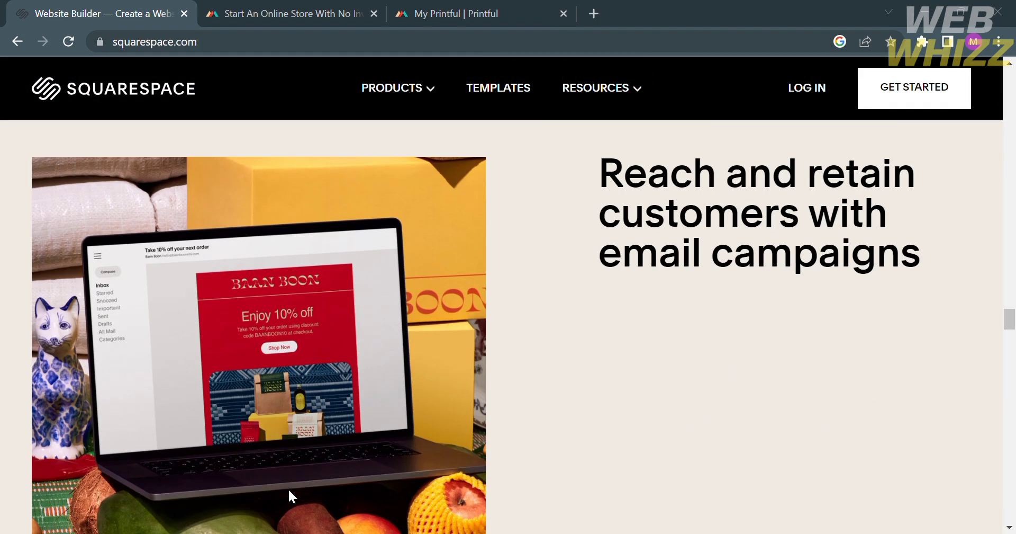
scroll(289, 490, "down", 15)
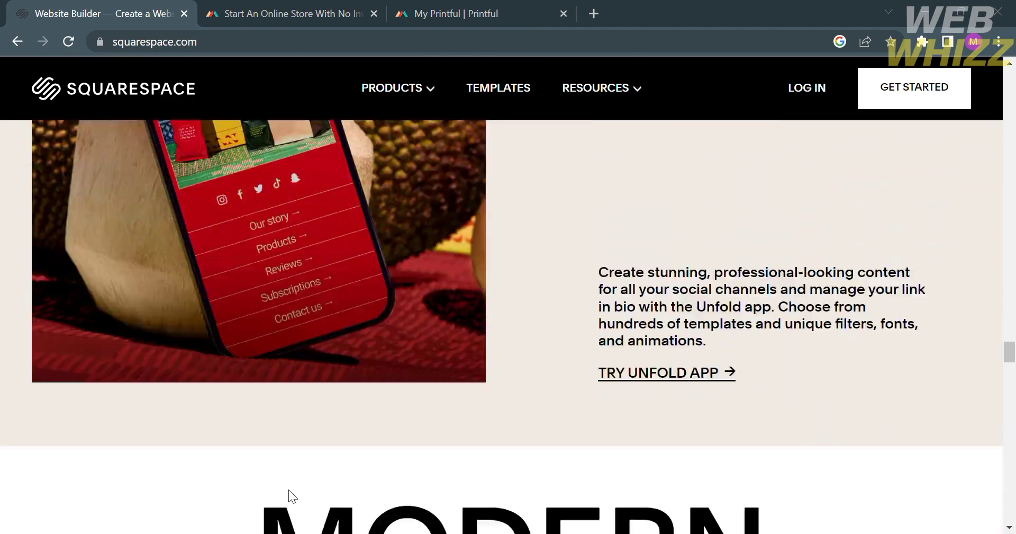
scroll(287, 489, "down", 8)
scroll(288, 489, "up", 20)
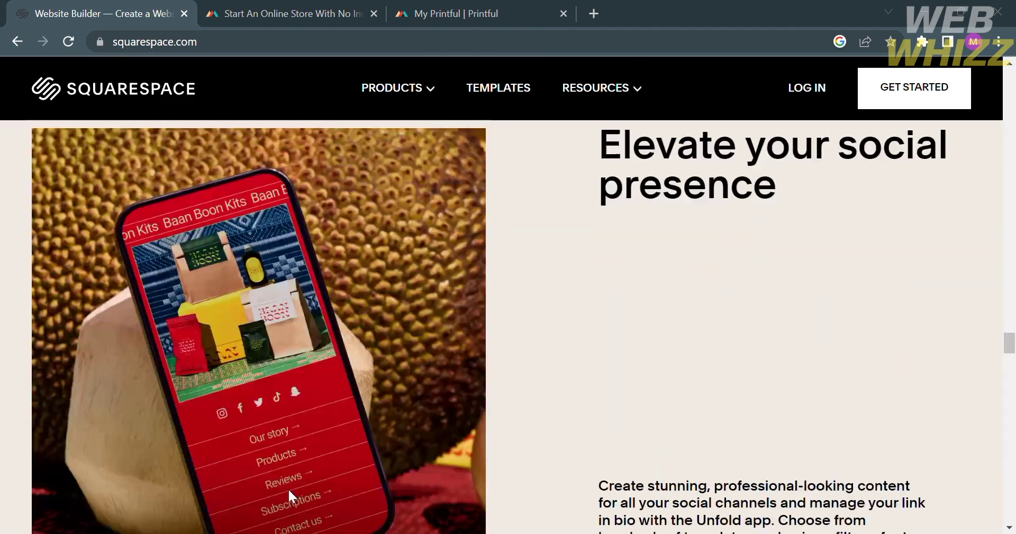
scroll(288, 489, "up", 15)
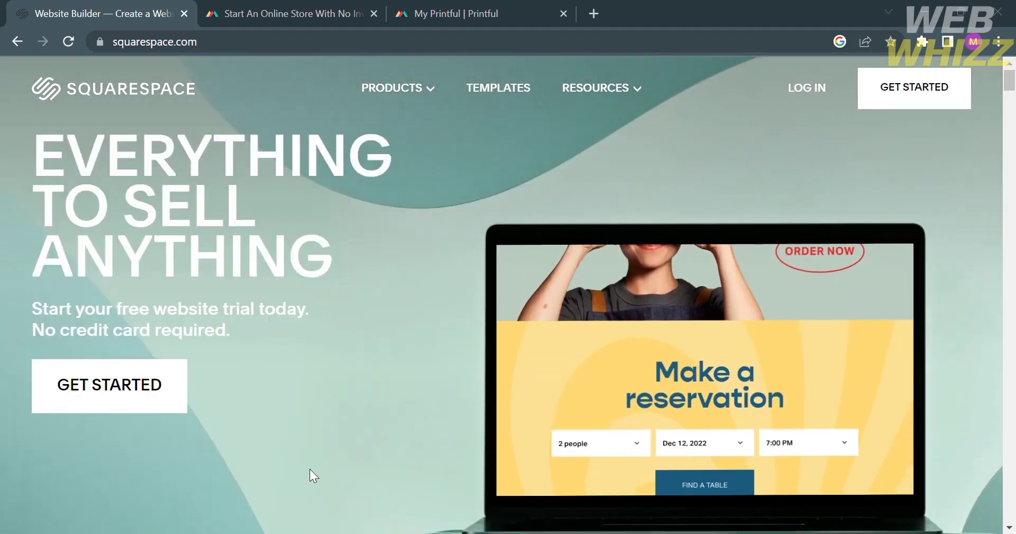
- Start the site setup and choose Technology as what the site is about
left_click(910, 108)
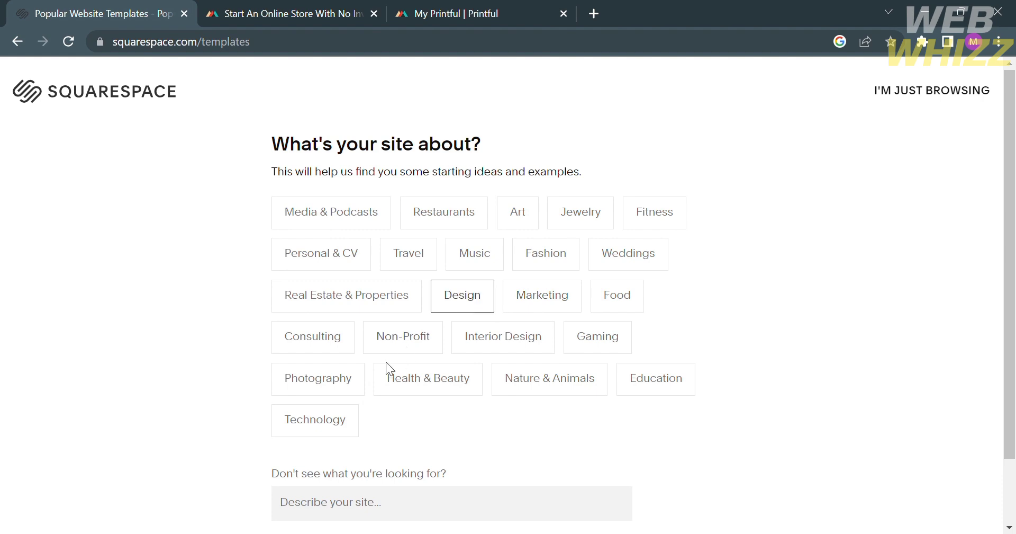
left_click(350, 419)
scroll(352, 419, "down", 2)
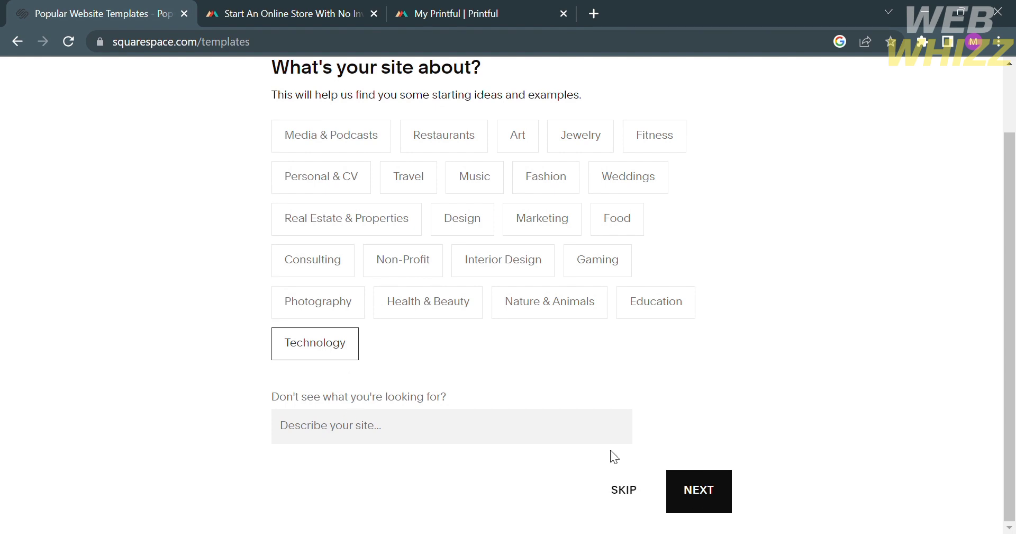
left_click(694, 491)
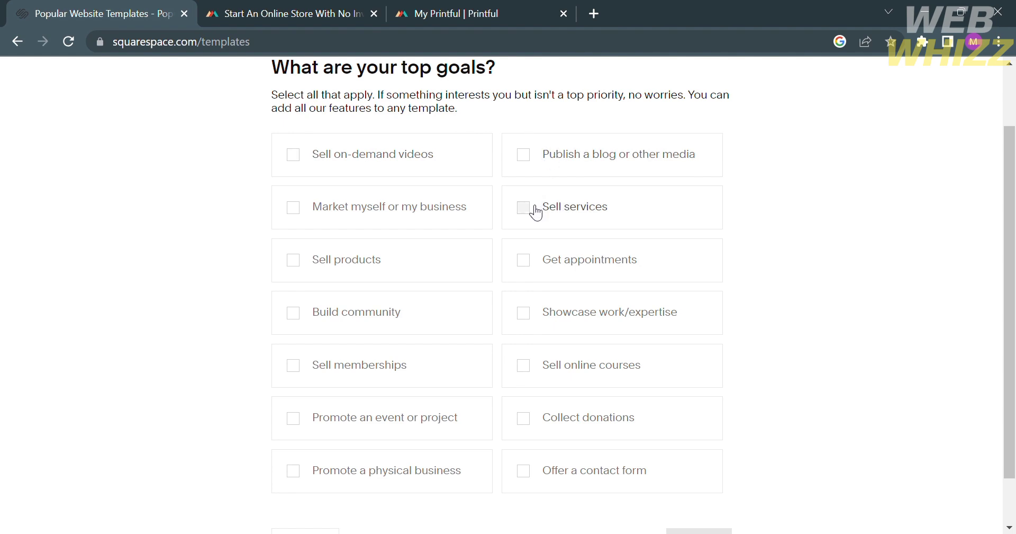
- Set Sell products as the top goal and choose to start from a professionally designed website template
left_click(293, 260)
scroll(302, 265, "down", 2)
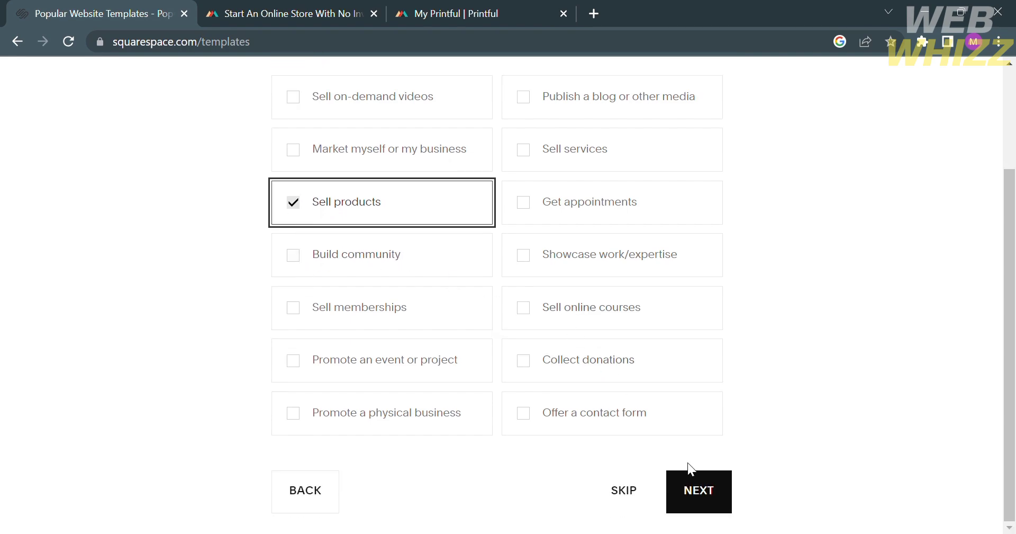
left_click(713, 497)
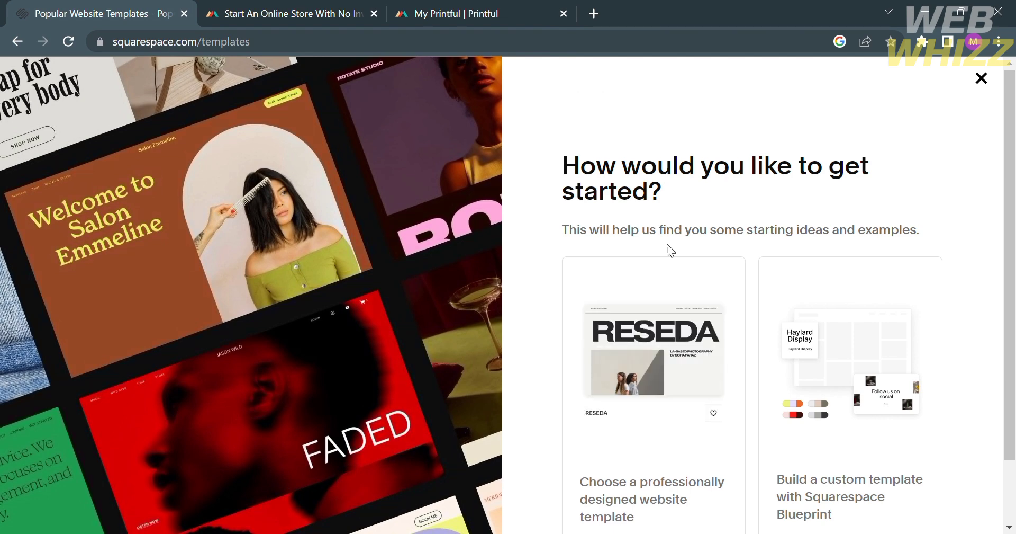
scroll(941, 259, "down", 2)
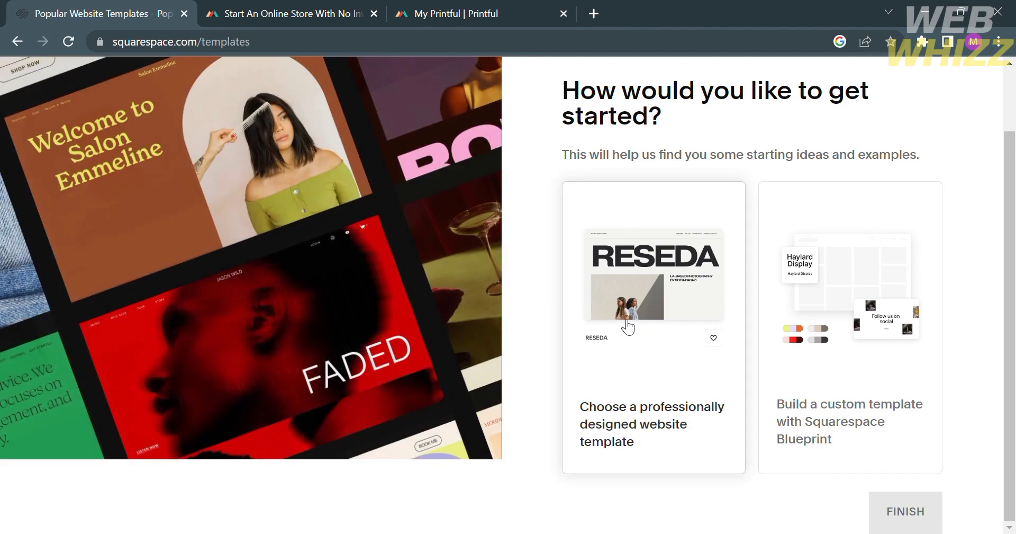
left_click(628, 326)
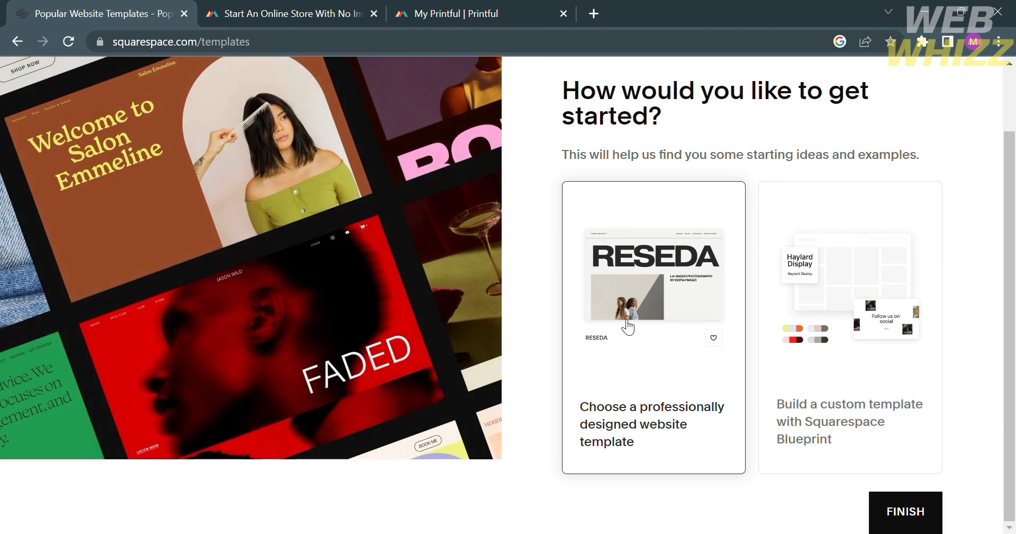
left_click(927, 514)
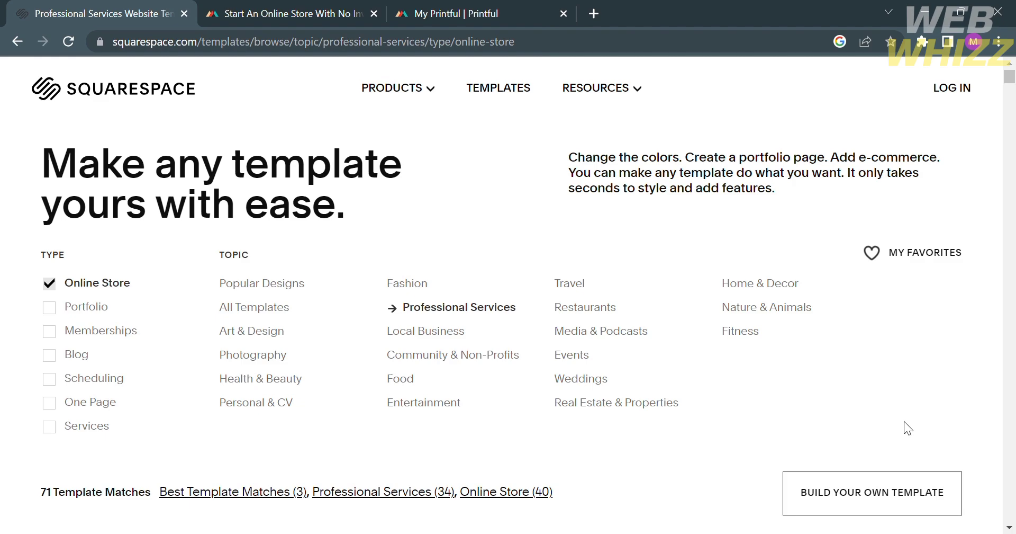
- Start a site with the Kester template from the best matches and create the account through Google
scroll(912, 370, "down", 9)
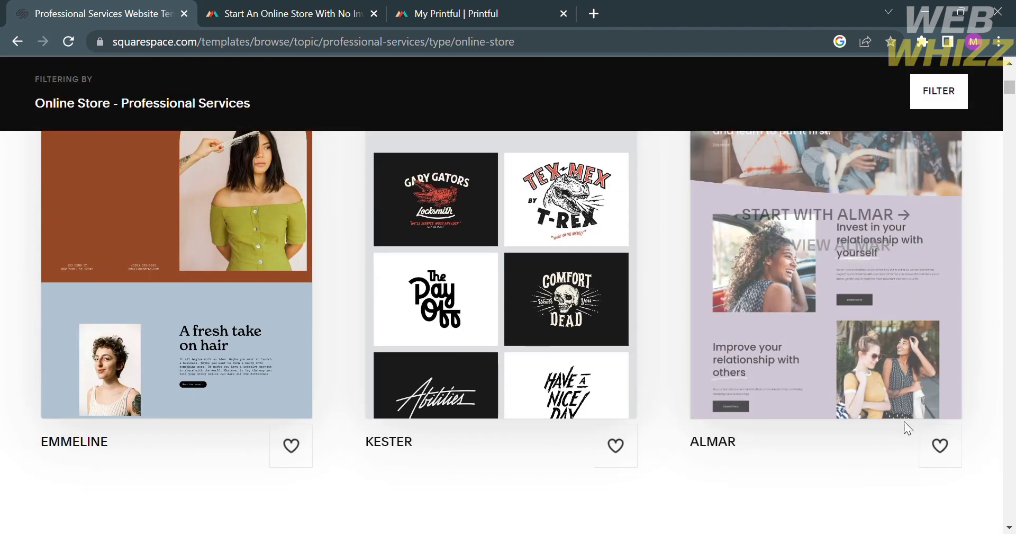
scroll(166, 360, "up", 2)
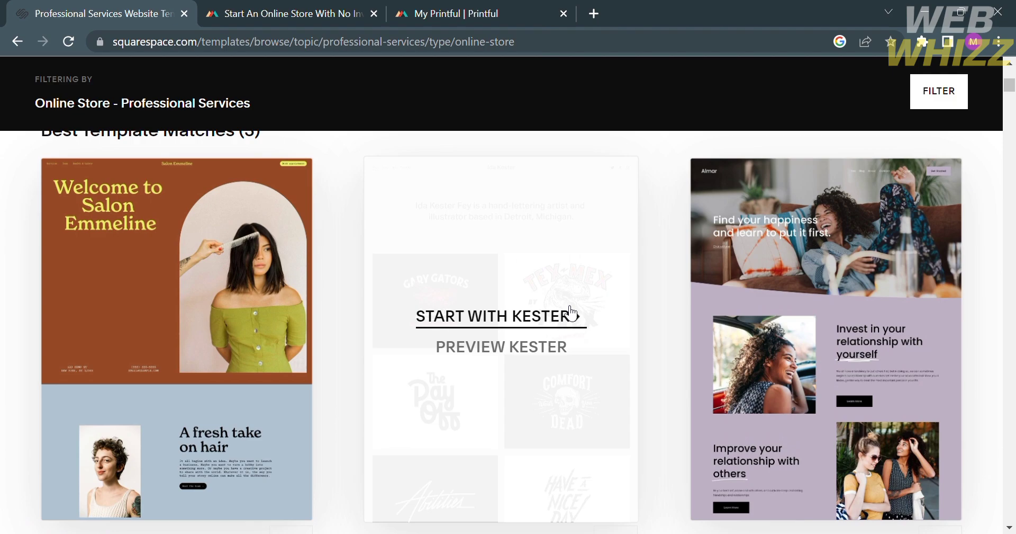
scroll(613, 456, "down", 7)
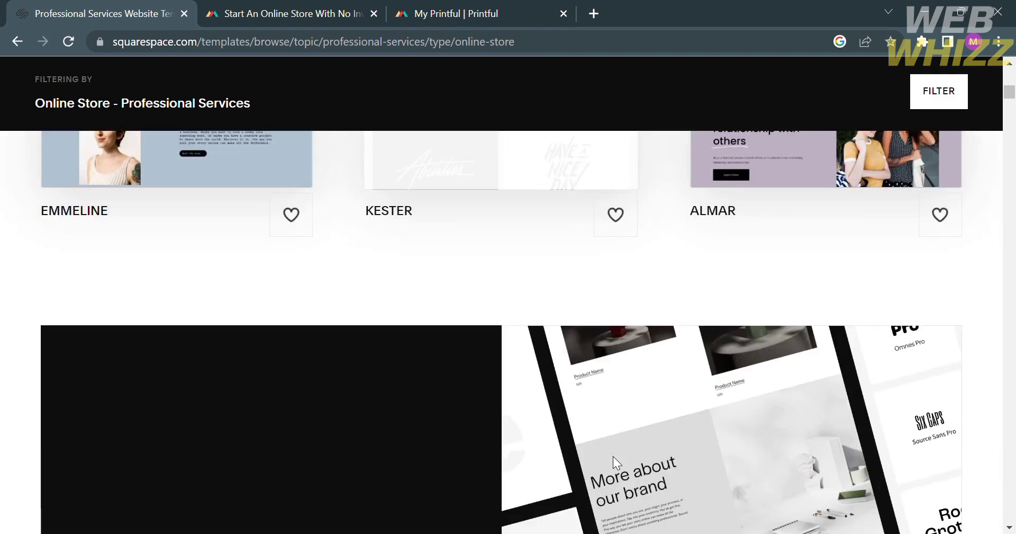
scroll(613, 456, "up", 7)
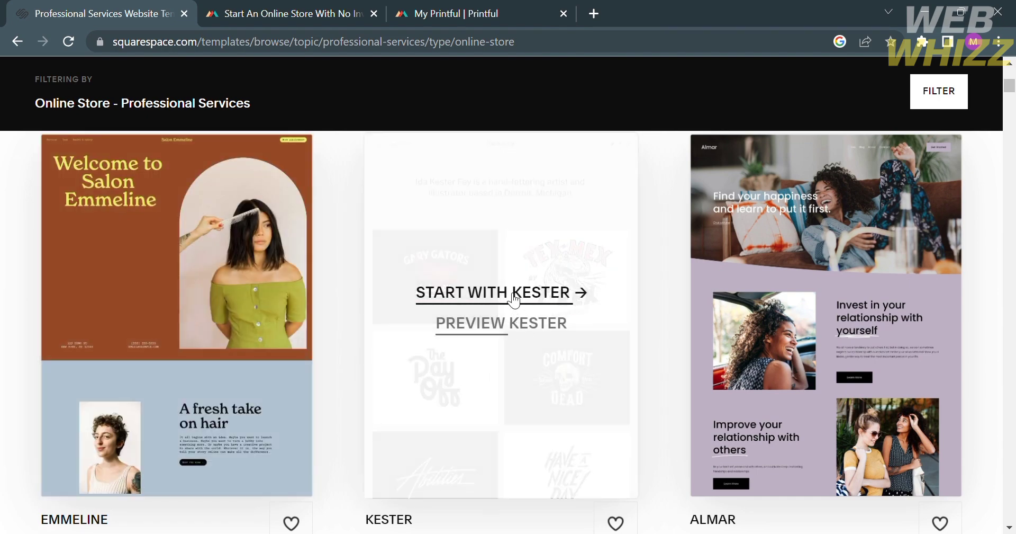
left_click(513, 298)
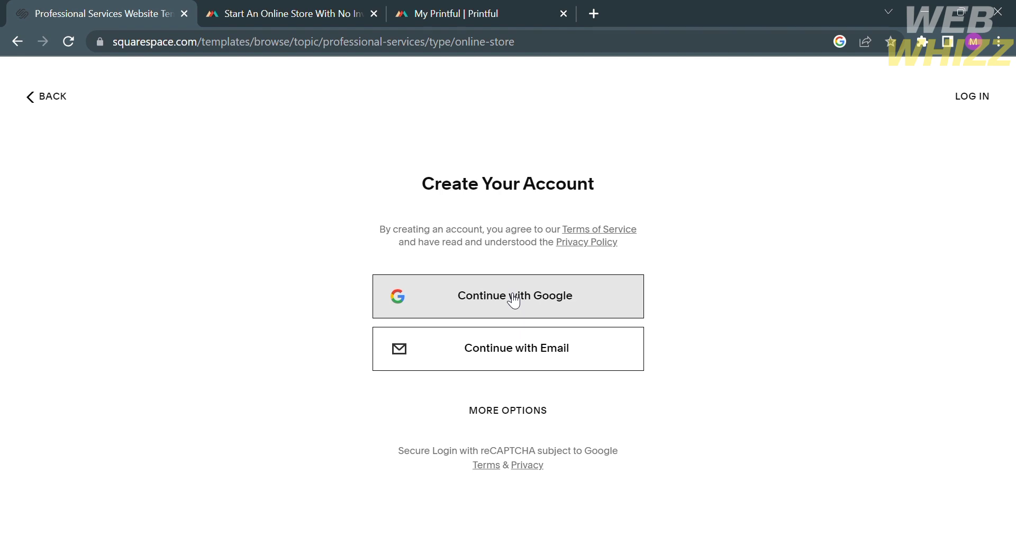
left_click(521, 294)
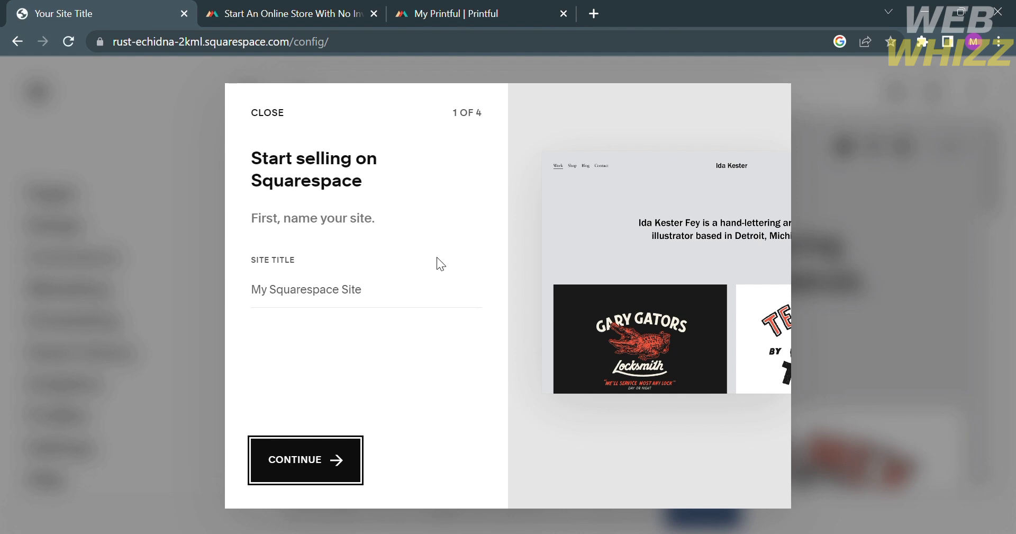
- Title the site Techy M and go through the remaining setup pages to reach the site dashboard
left_click(345, 303)
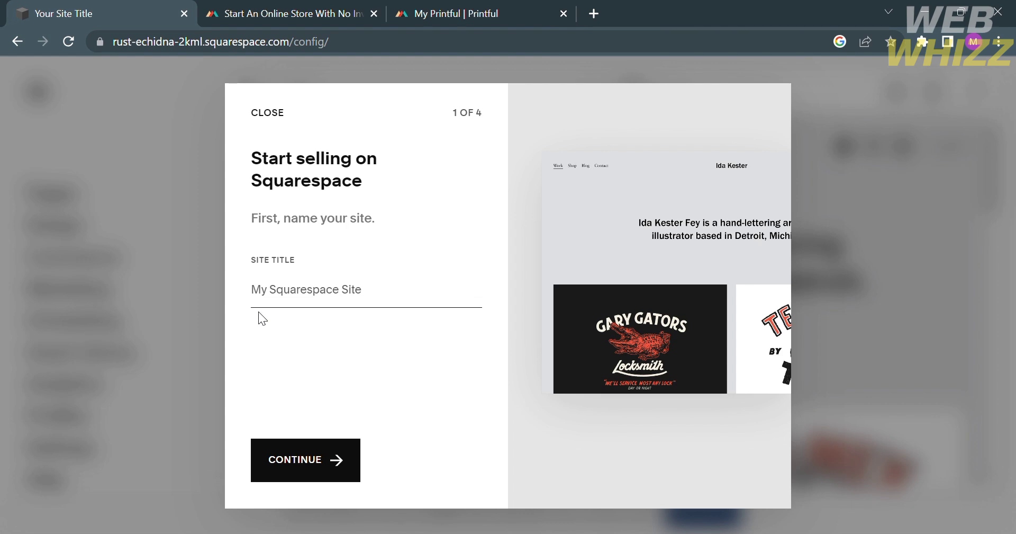
type("Techy M")
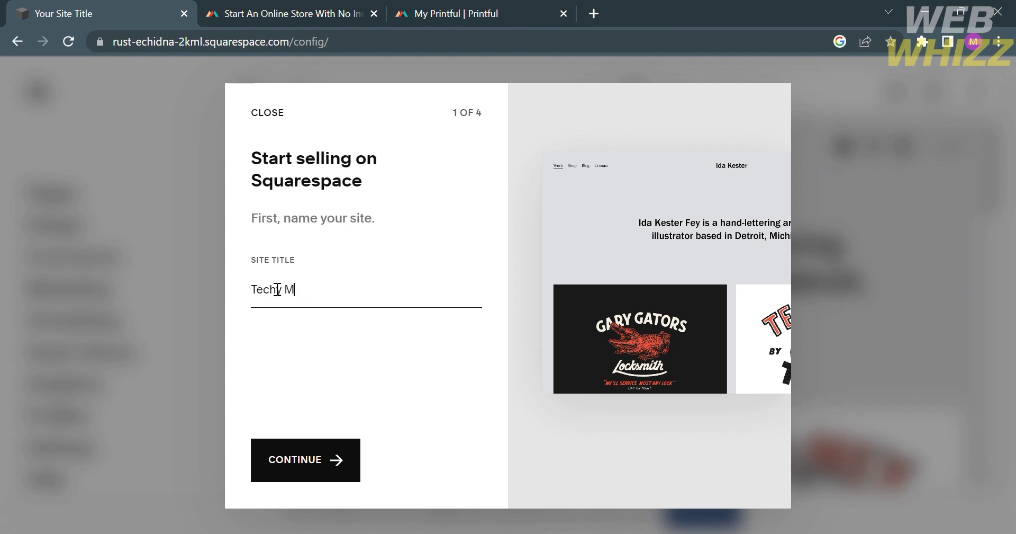
left_click(328, 456)
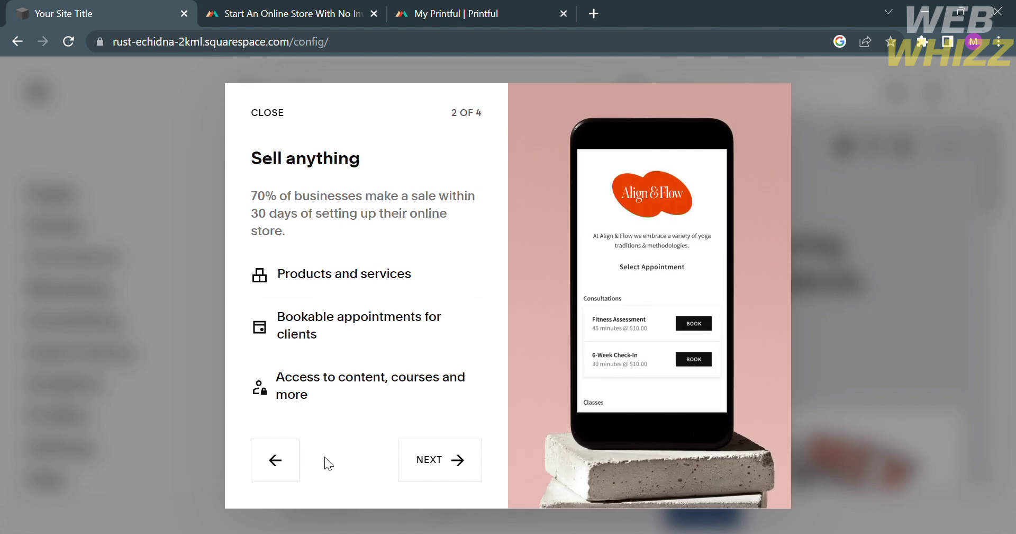
left_click(415, 466)
left_click(439, 478)
left_click(431, 460)
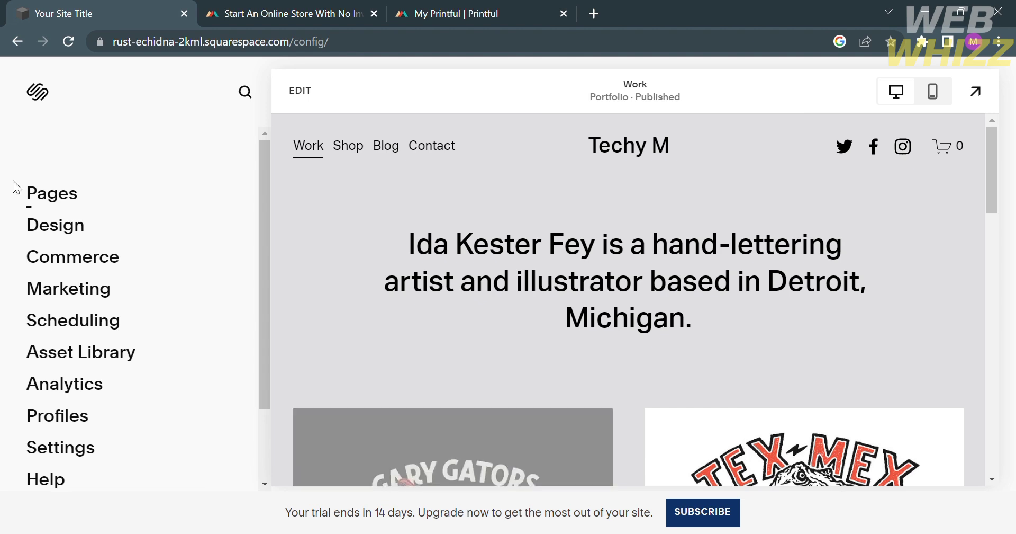
- Open the Custom Merch page in the site's Commerce section, dismissing the store setup questions
scroll(480, 459, "down", 10)
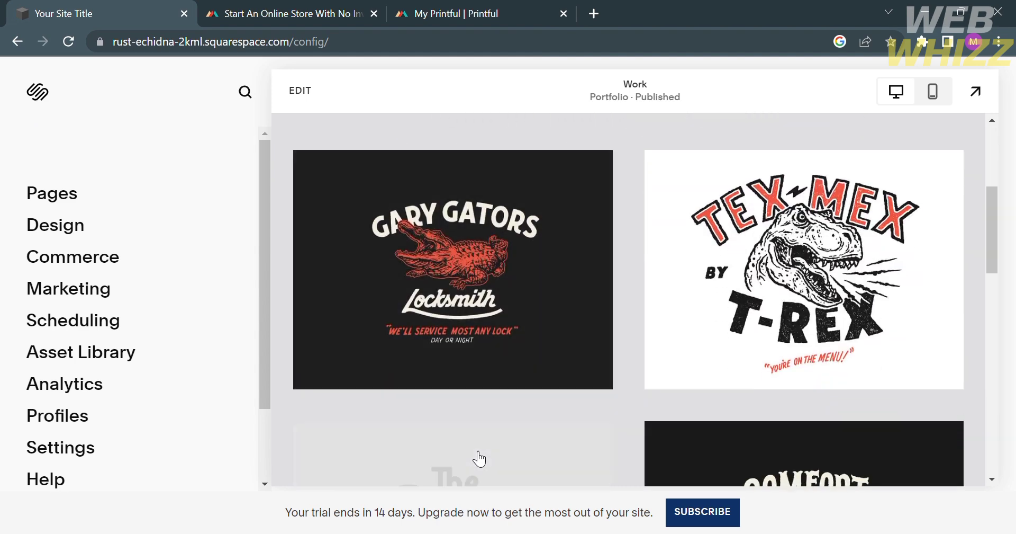
scroll(480, 458, "down", 5)
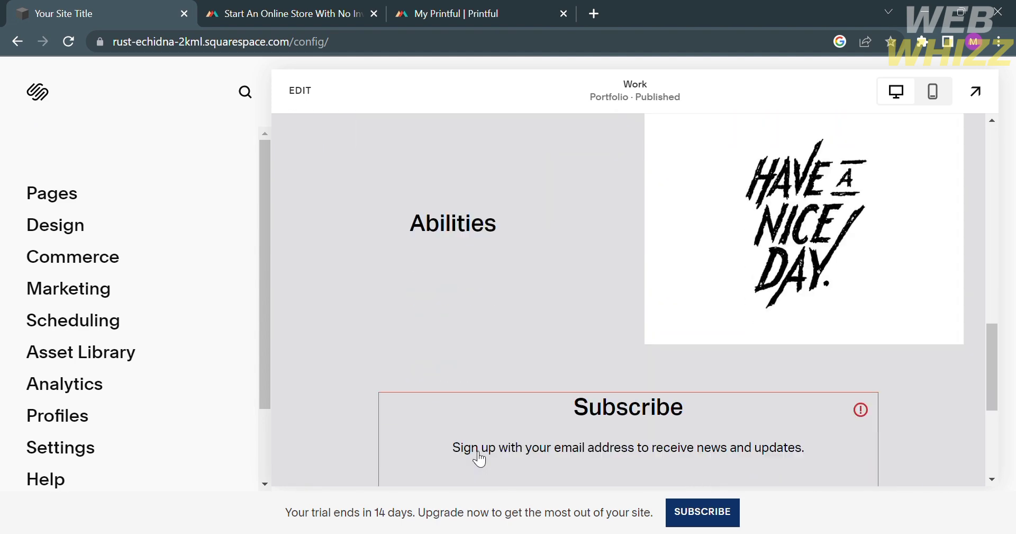
scroll(476, 456, "up", 20)
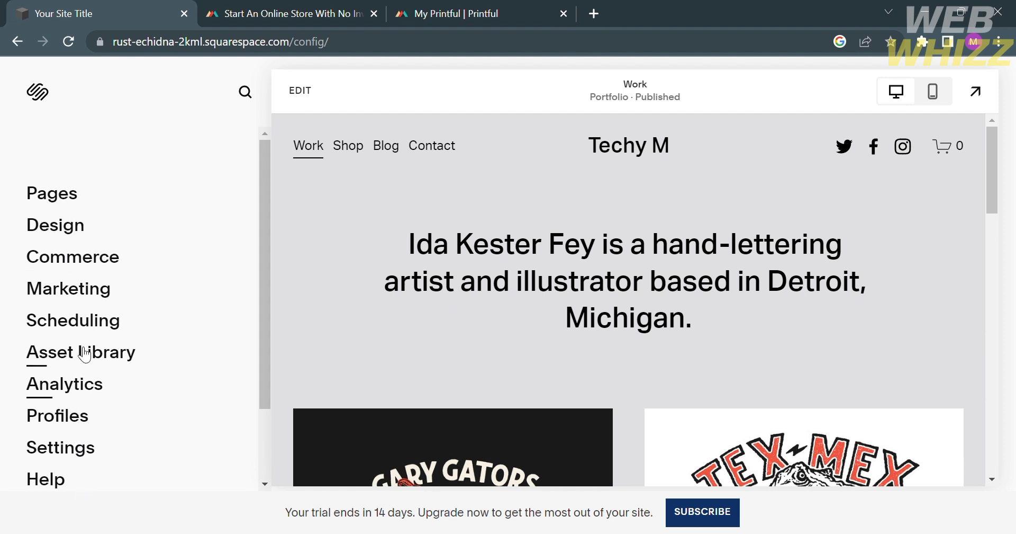
left_click(81, 267)
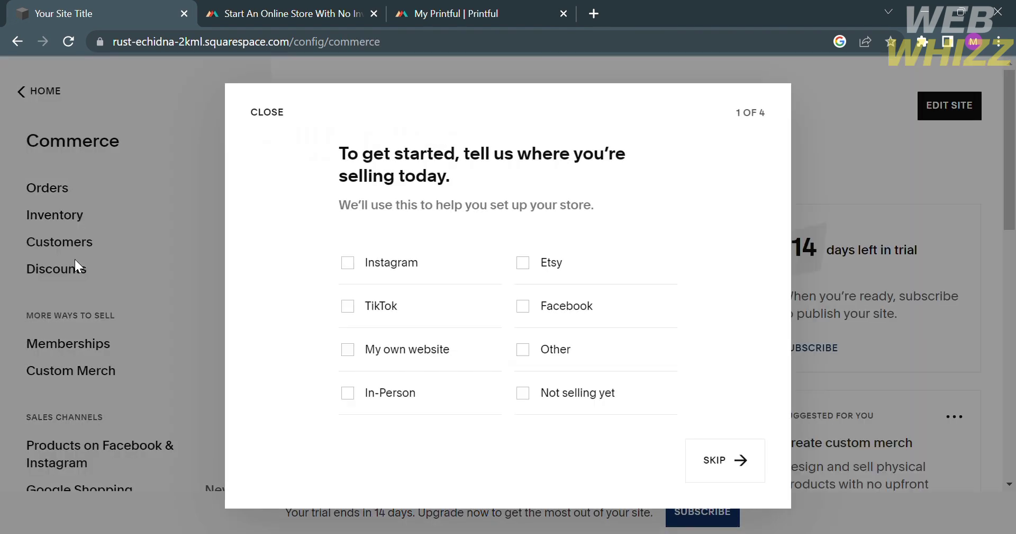
left_click(80, 371)
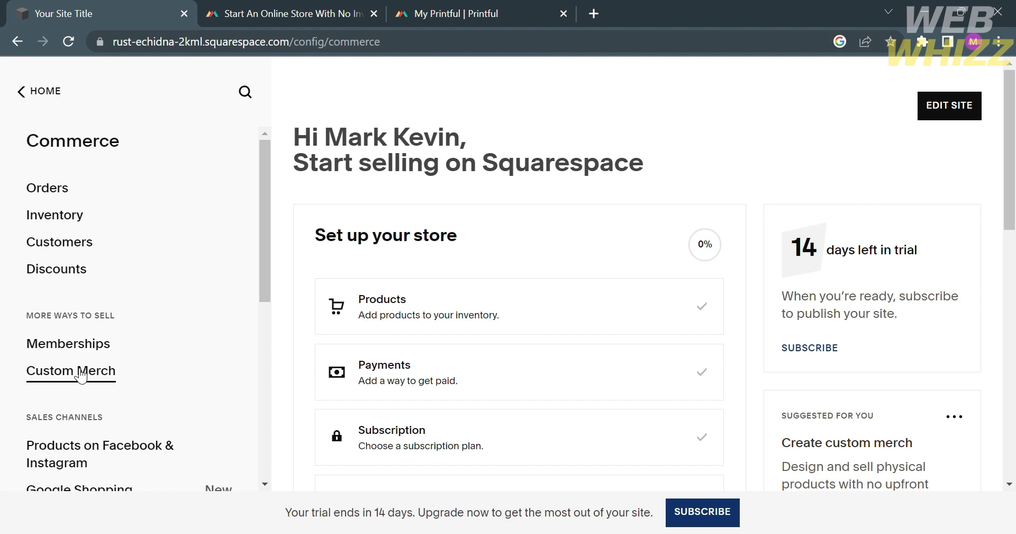
left_click(80, 372)
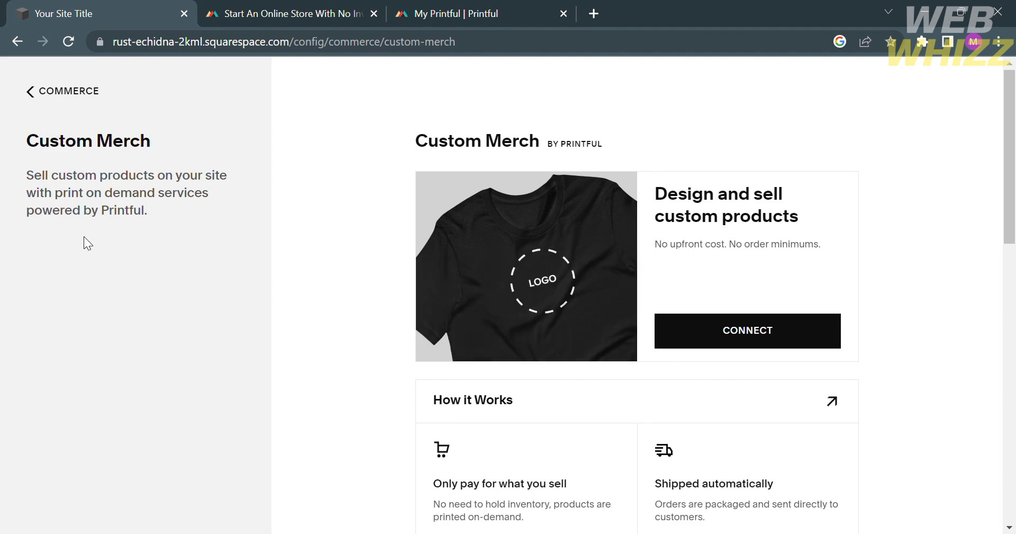
- Look through the Printful product categories offered on the Custom Merch page
scroll(531, 348, "down", 10)
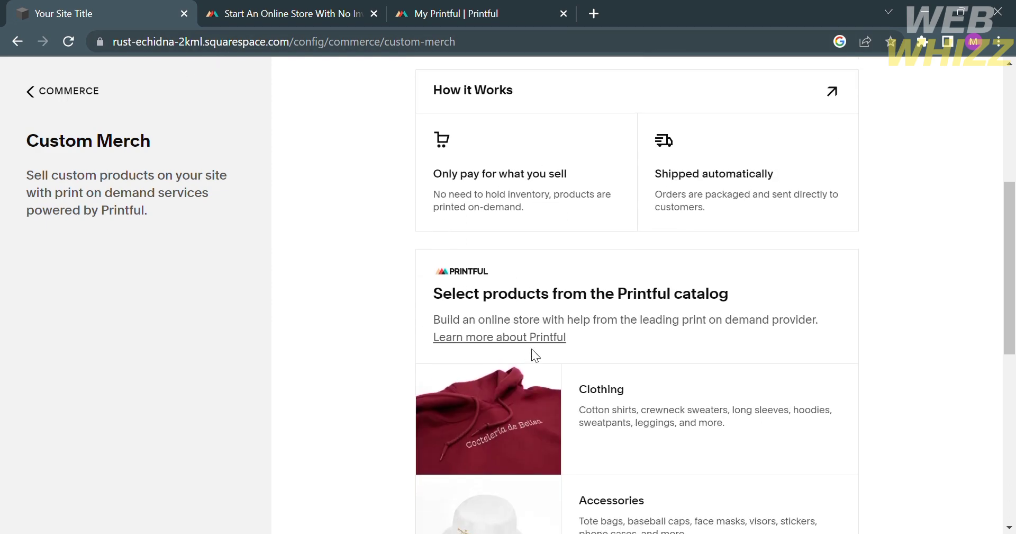
scroll(532, 348, "down", 5)
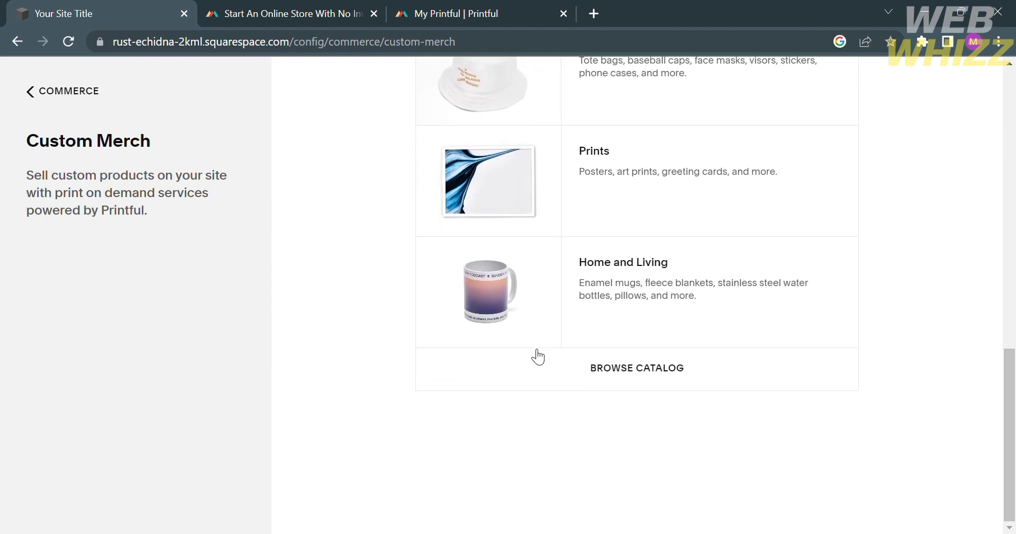
scroll(534, 354, "up", 5)
scroll(538, 356, "up", 1)
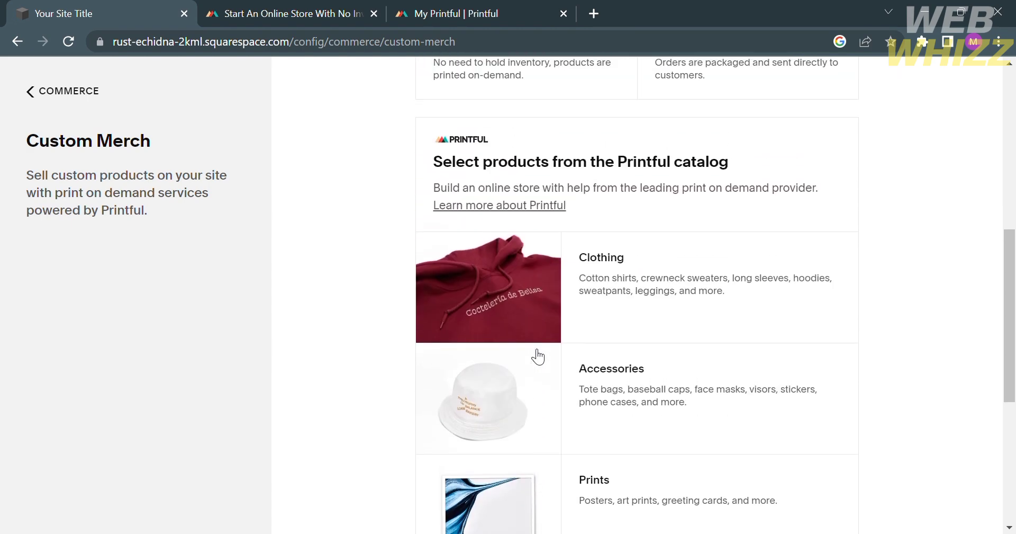
scroll(580, 272, "down", 5)
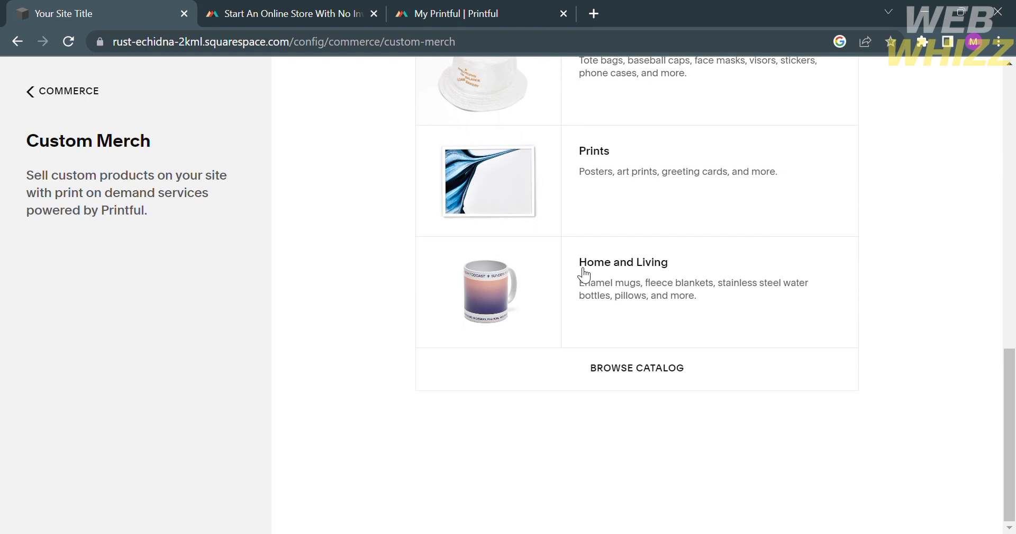
scroll(631, 396, "up", 5)
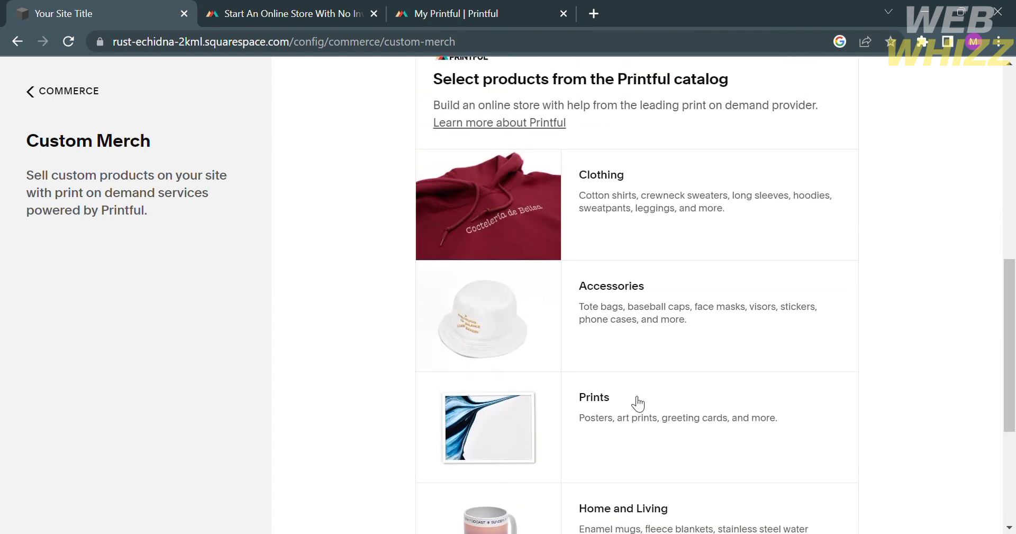
- Switch to Printful, read through its guide on starting an online store without inventory, and close the guide to return to the dashboard
key("ctrl+Tab")
left_click_drag(529, 7, 326, 7)
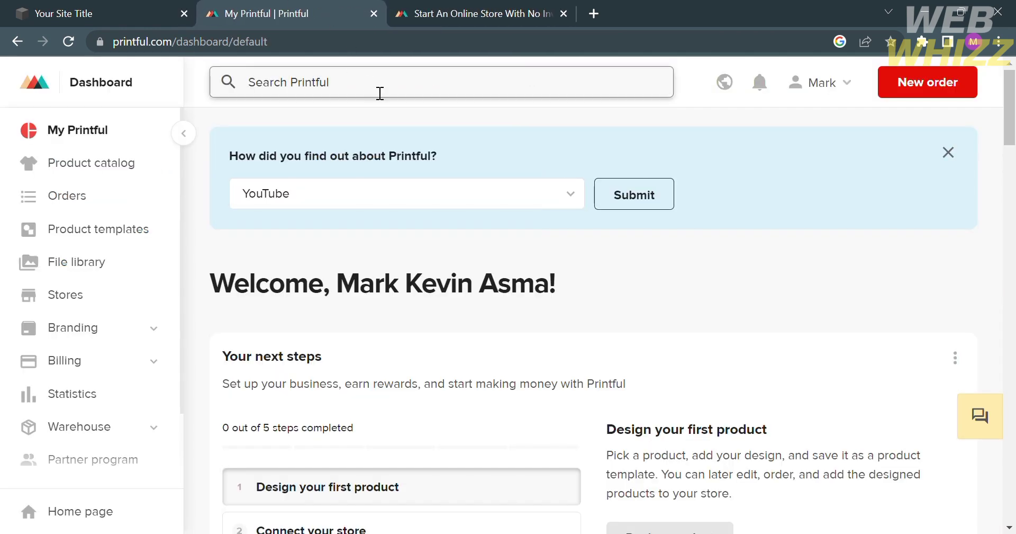
left_click(466, 12)
scroll(371, 500, "down", 2)
scroll(371, 501, "down", 1)
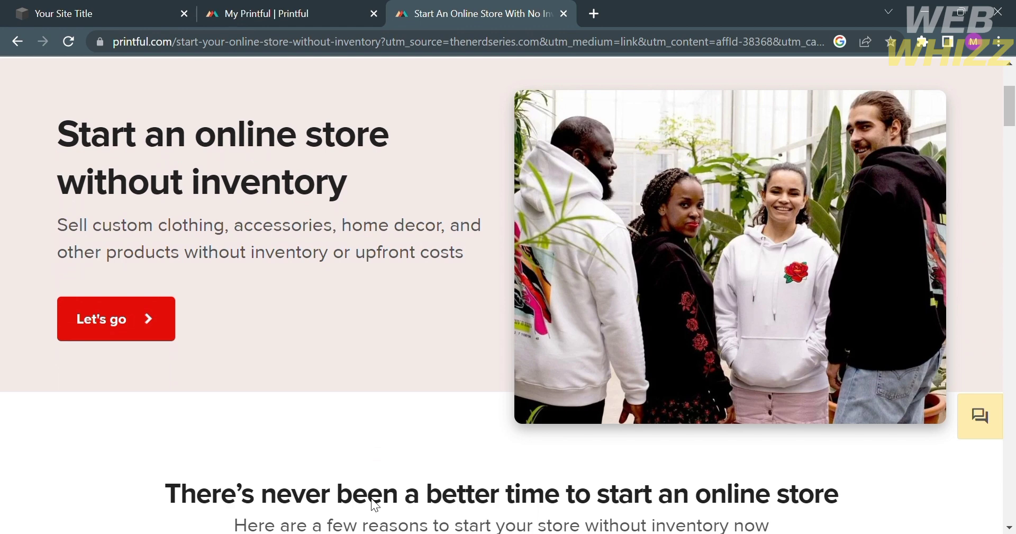
scroll(374, 504, "down", 10)
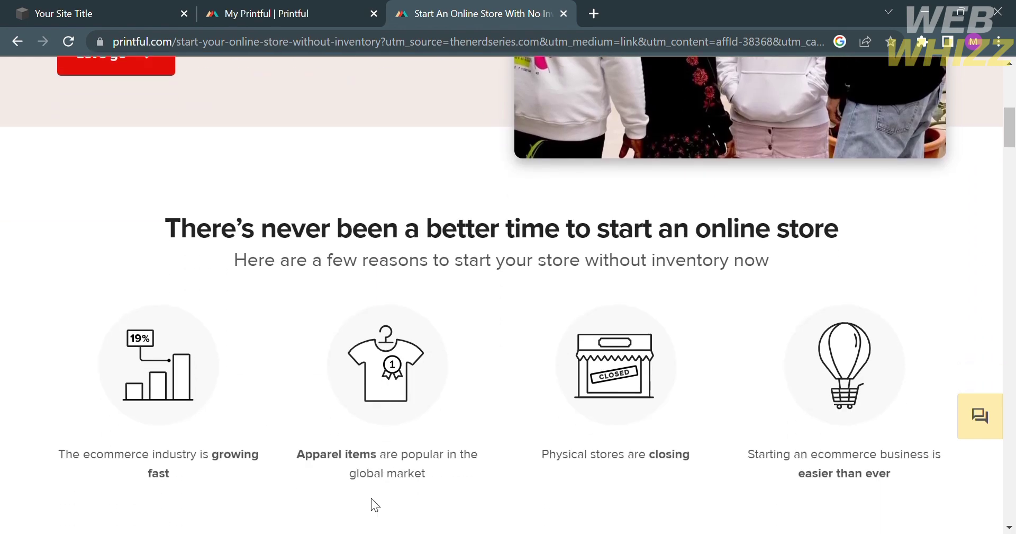
scroll(374, 504, "down", 3)
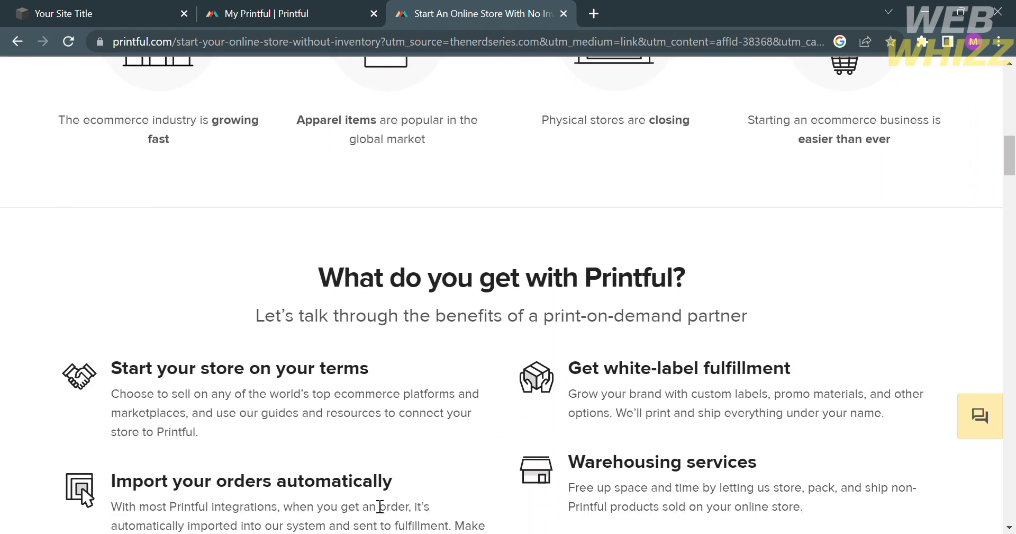
scroll(640, 313, "up", 10)
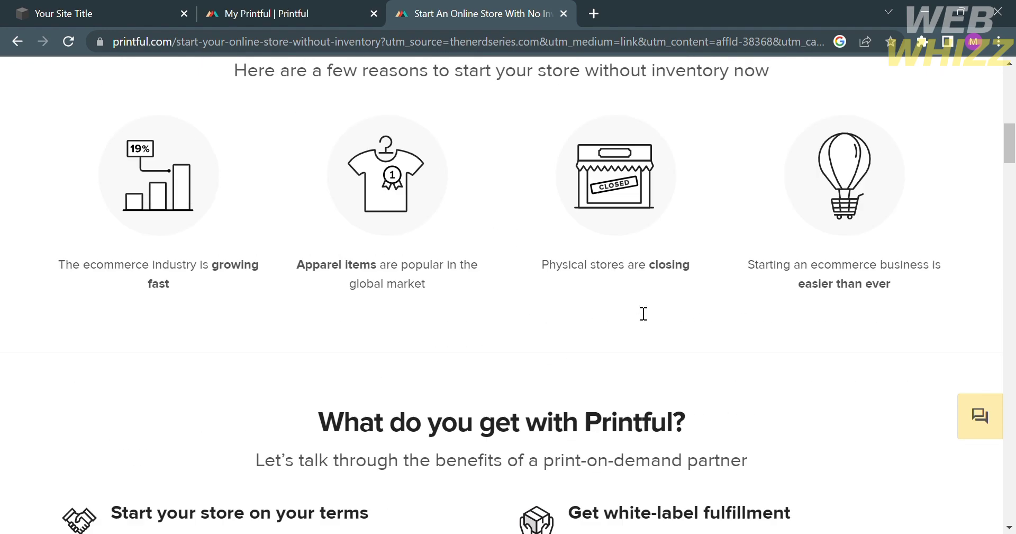
scroll(634, 304, "down", 13)
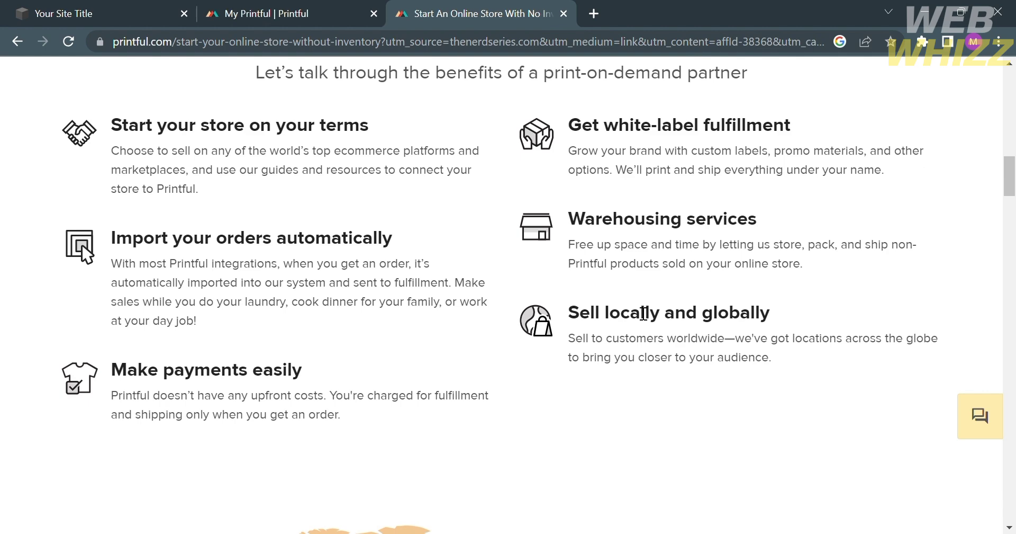
scroll(643, 313, "down", 15)
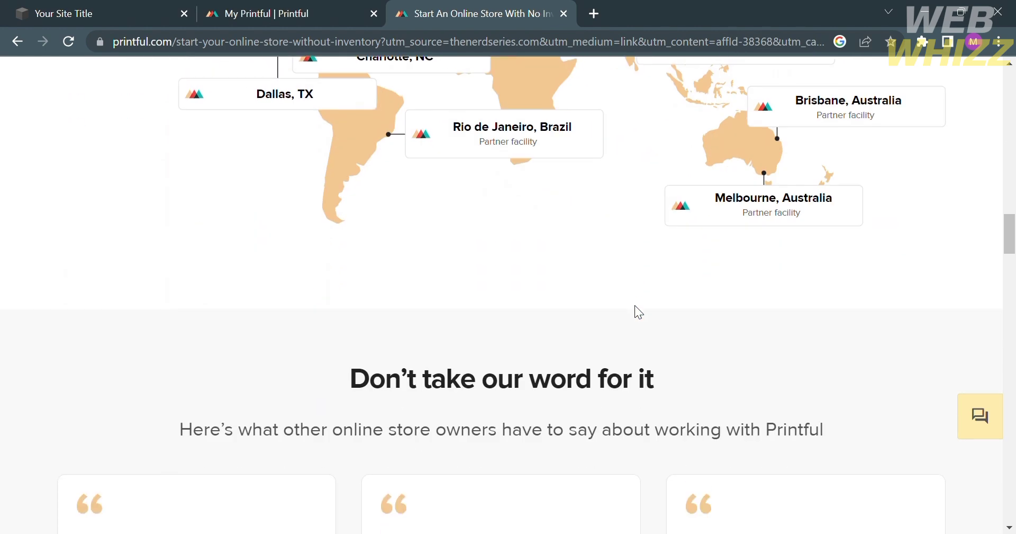
scroll(634, 305, "down", 20)
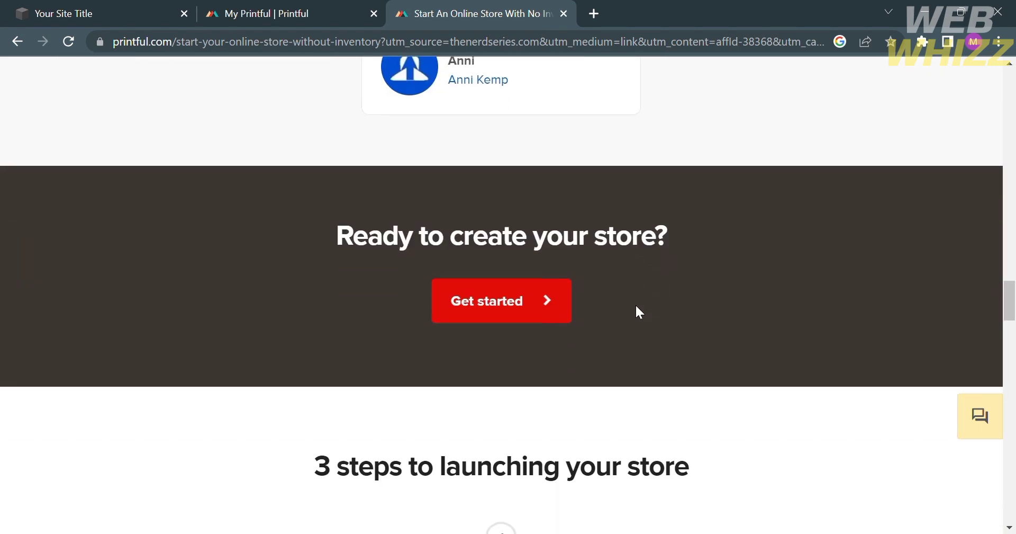
scroll(645, 313, "up", 20)
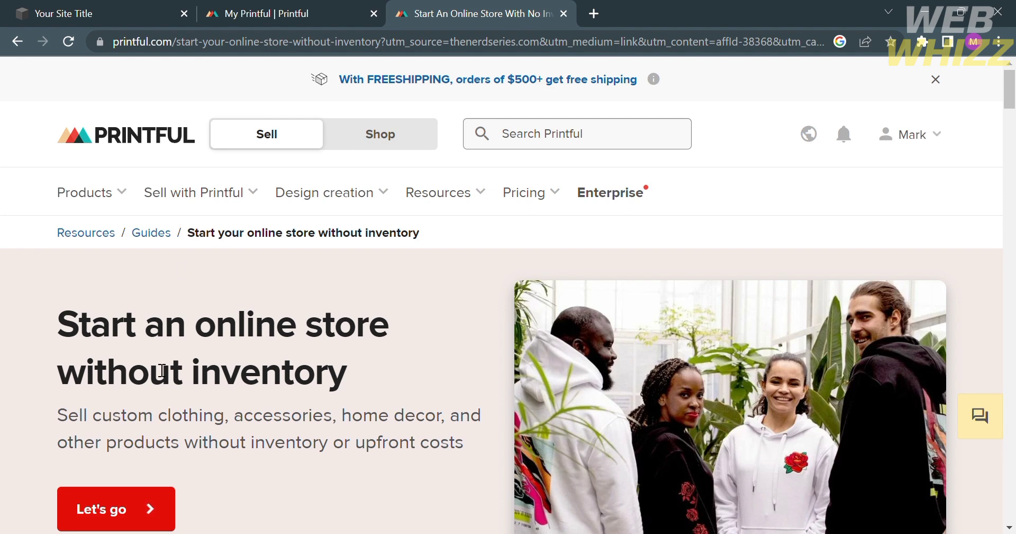
key("ctrl+w")
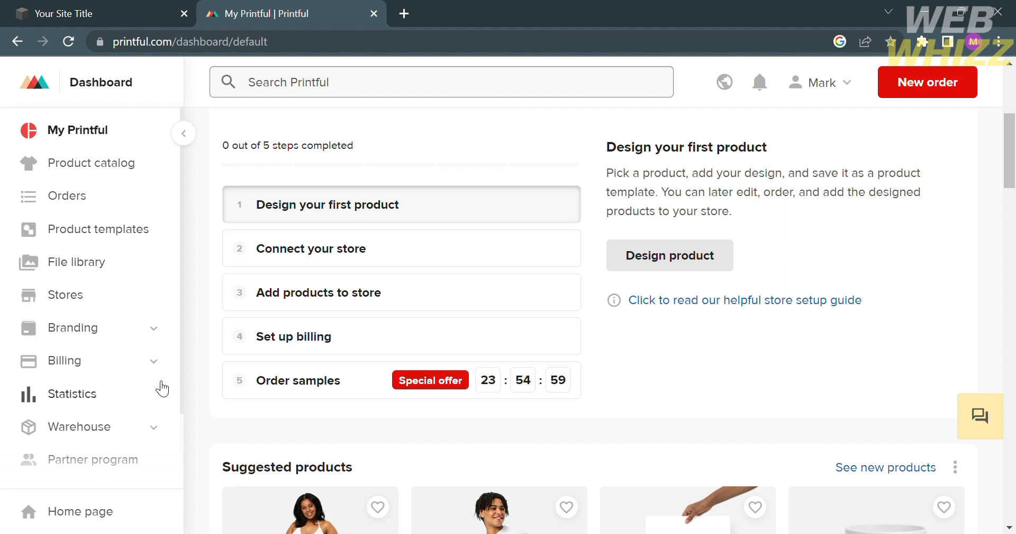
- Go to the Stores section of Printful and choose Squarespace as the ecommerce platform to connect
left_click(82, 291)
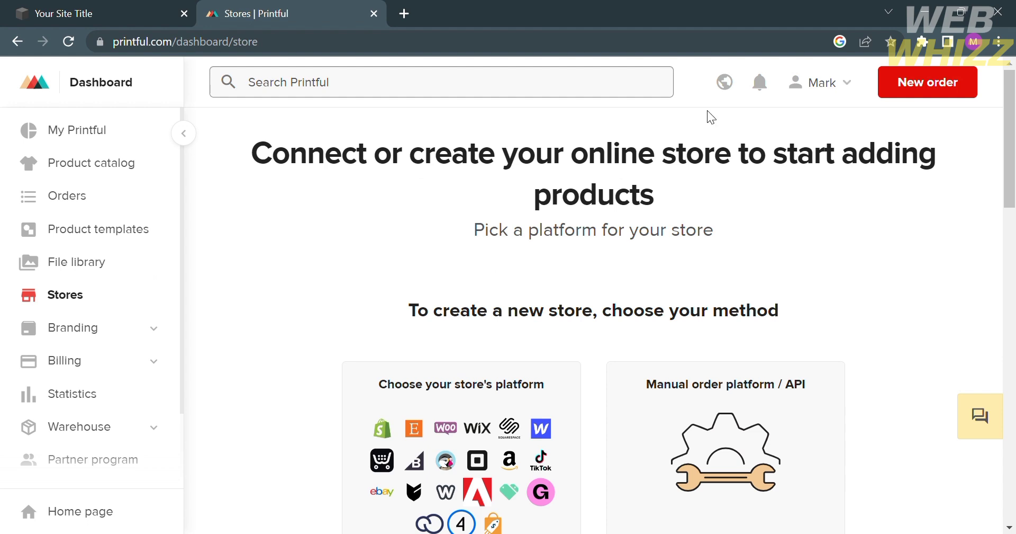
scroll(451, 330, "down", 3)
scroll(453, 330, "down", 2)
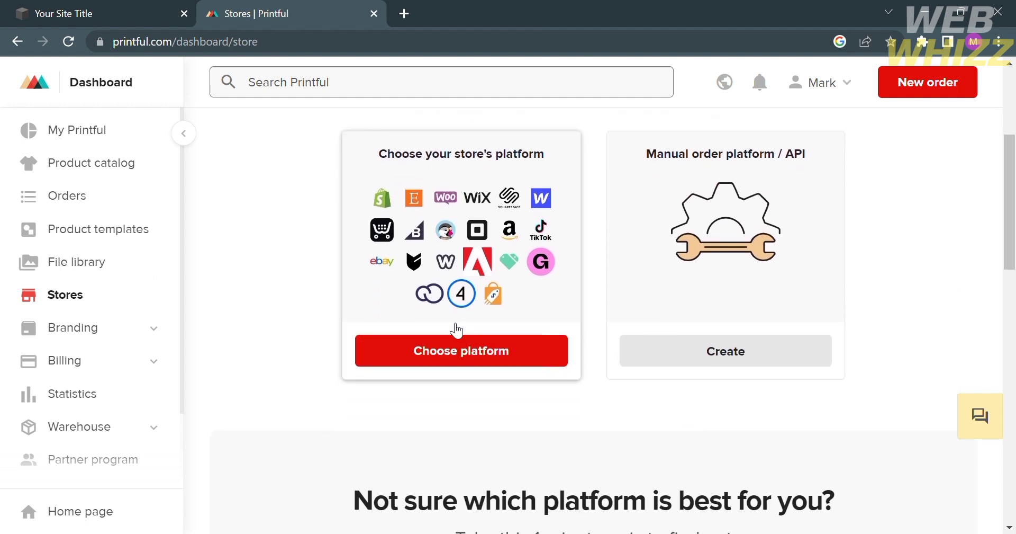
scroll(455, 330, "up", 3)
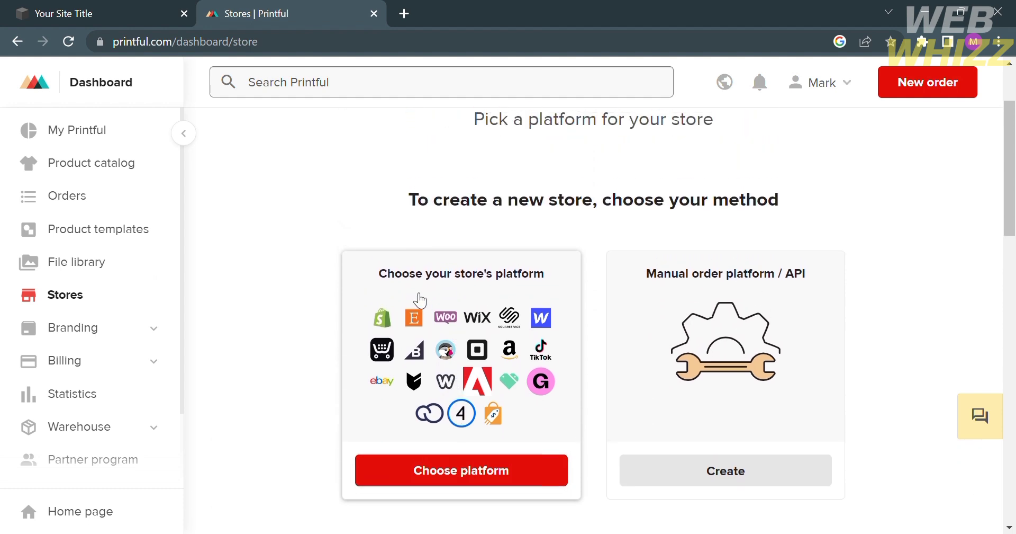
left_click(527, 484)
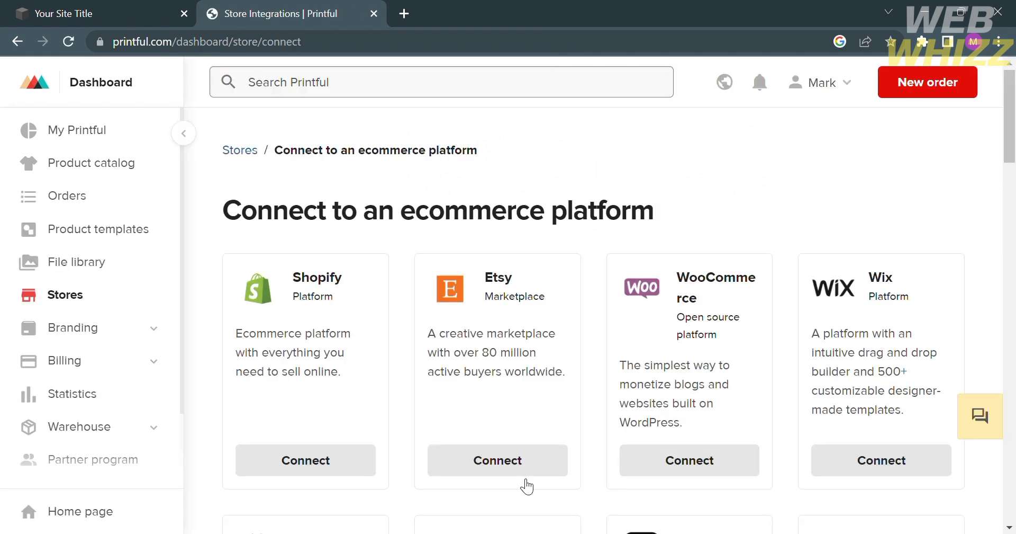
scroll(697, 331, "down", 3)
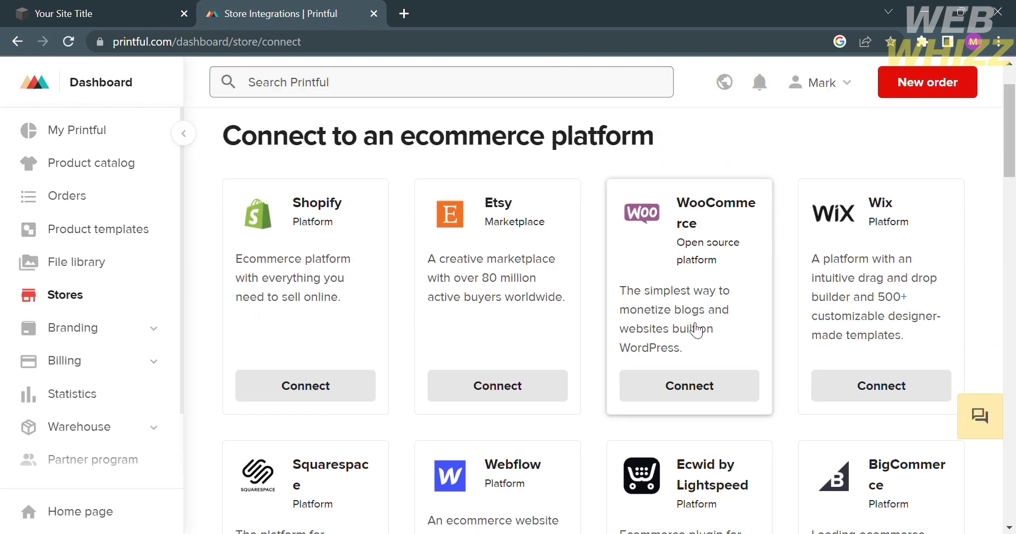
scroll(696, 331, "down", 2)
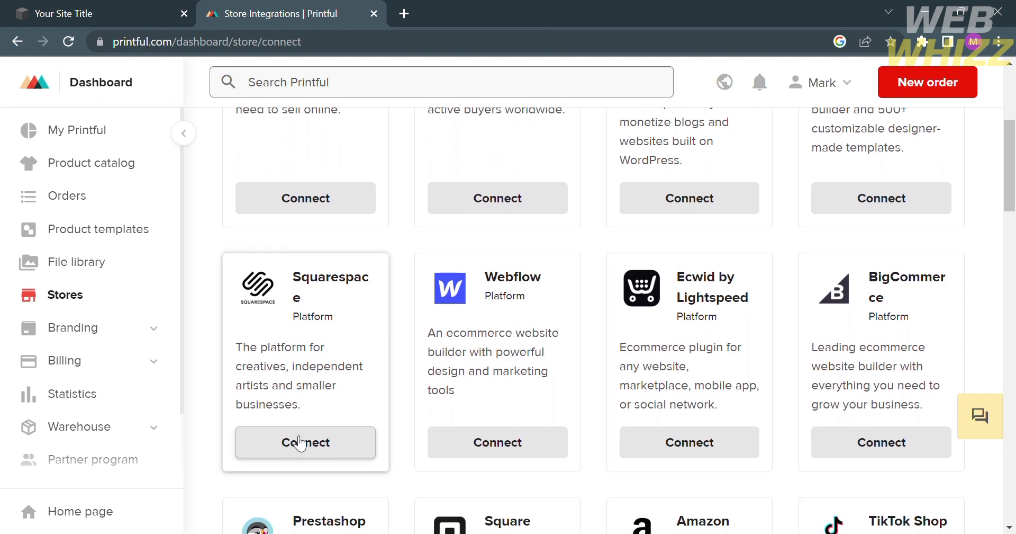
left_click(299, 443)
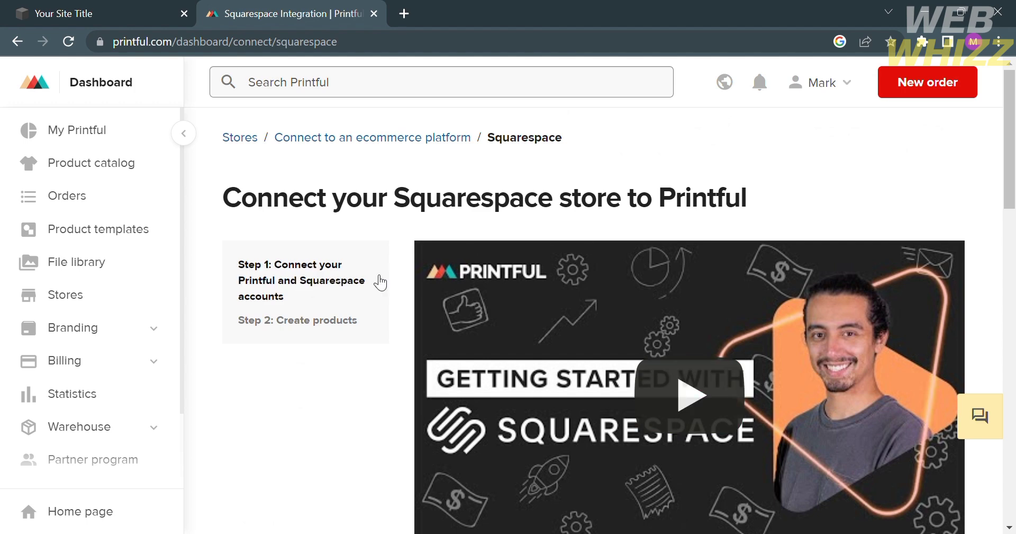
- Start the connection to Squarespace and confirm linking the store to the existing Printful account
left_click(328, 332)
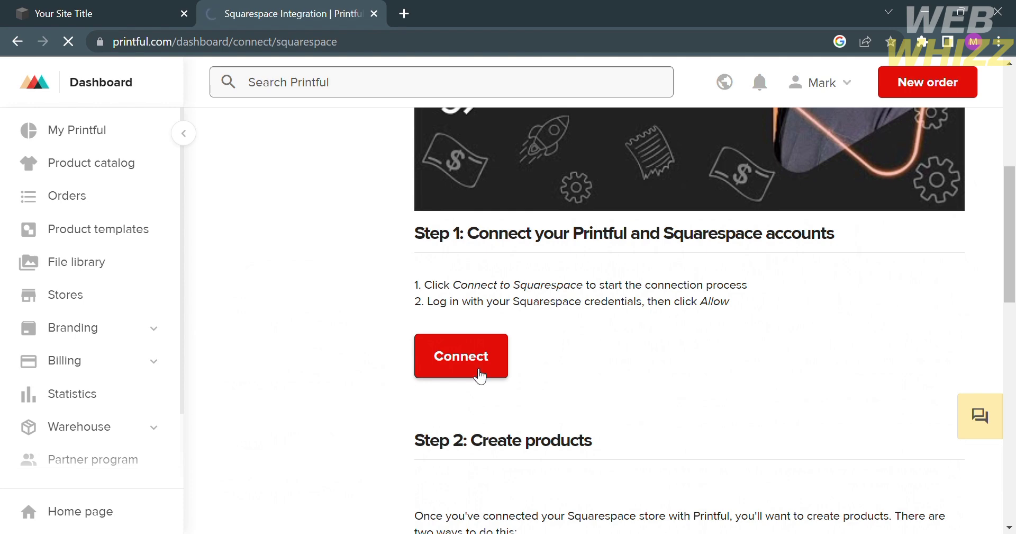
left_click(548, 432)
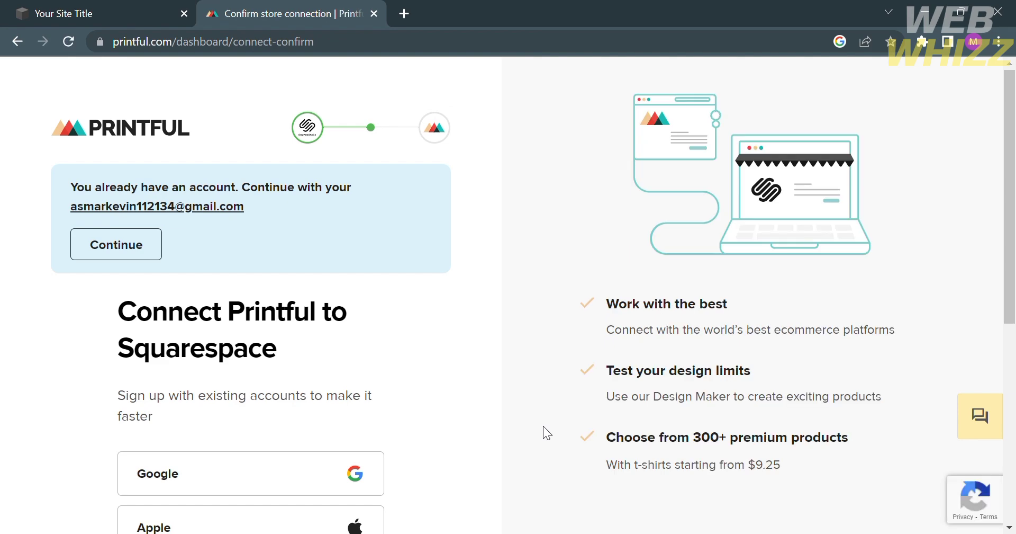
scroll(507, 215, "down", 5)
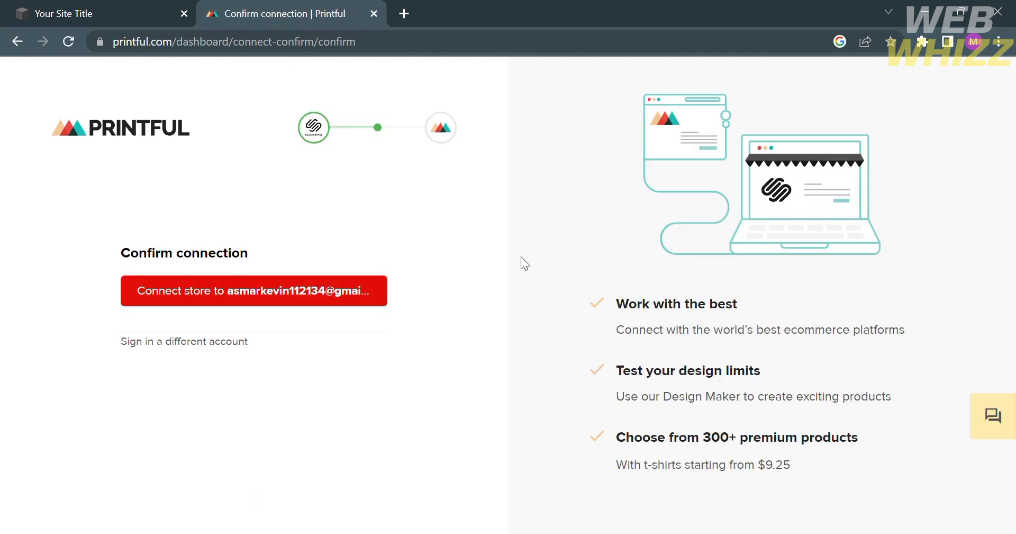
left_click(186, 295)
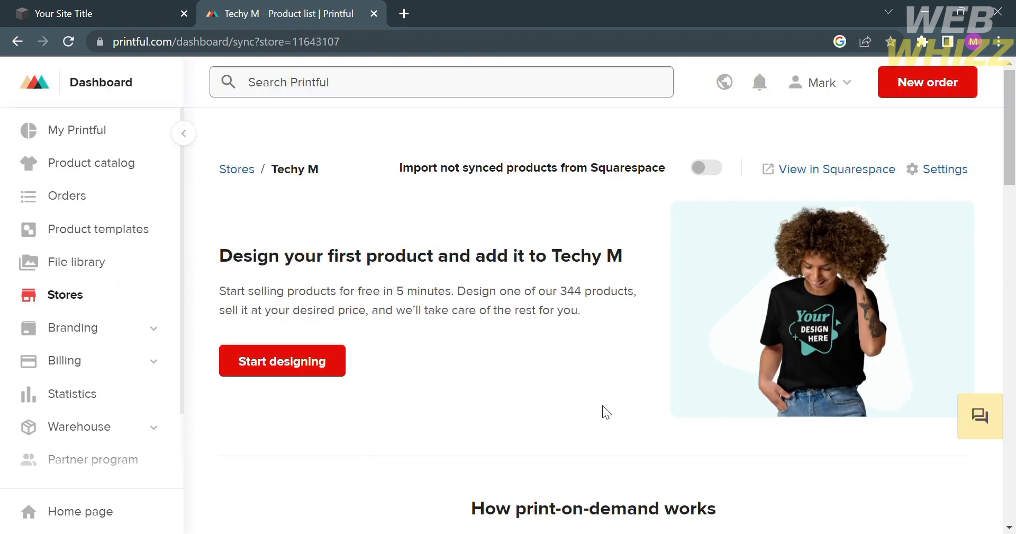
- Look through the Techy M store page in Printful and switch back to the Custom Merch page in Squarespace
scroll(602, 405, "down", 7)
scroll(602, 405, "down", 9)
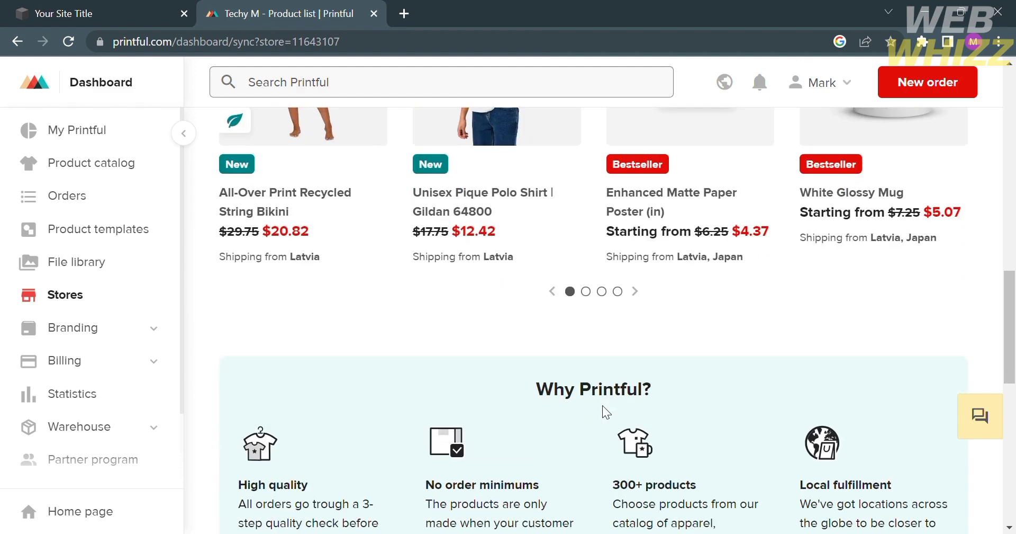
scroll(603, 405, "up", 20)
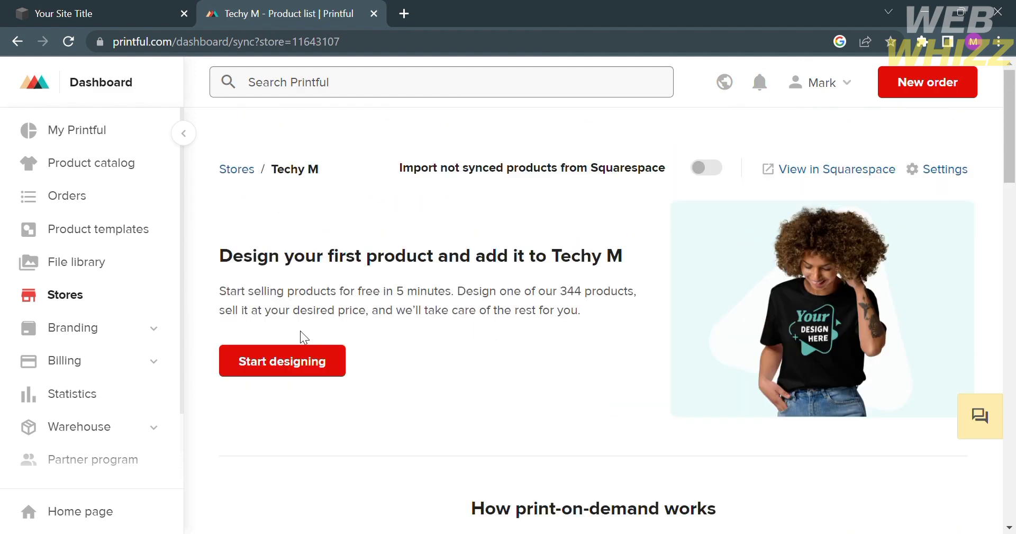
left_click(164, 8)
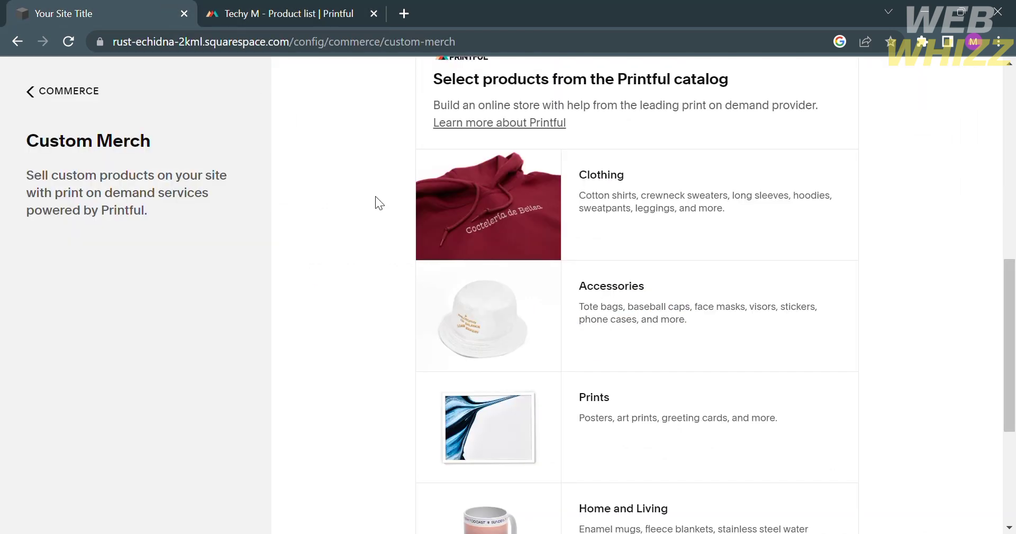
- Switch to Printful, start adding a product to the store, and open the Travel Mug with a Handle in the Design Maker, skipping its introduction
left_click(303, 8)
left_click(290, 360)
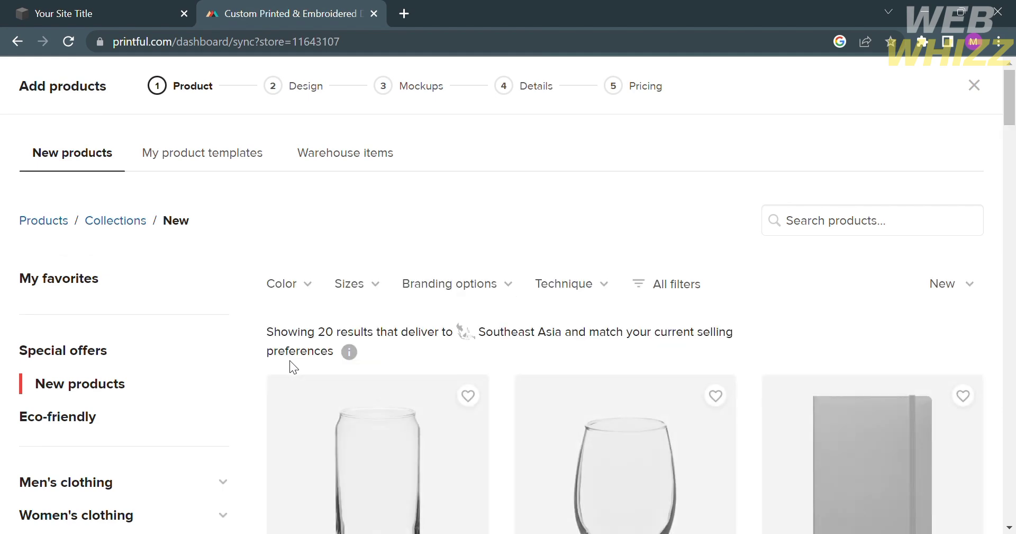
scroll(290, 360, "down", 13)
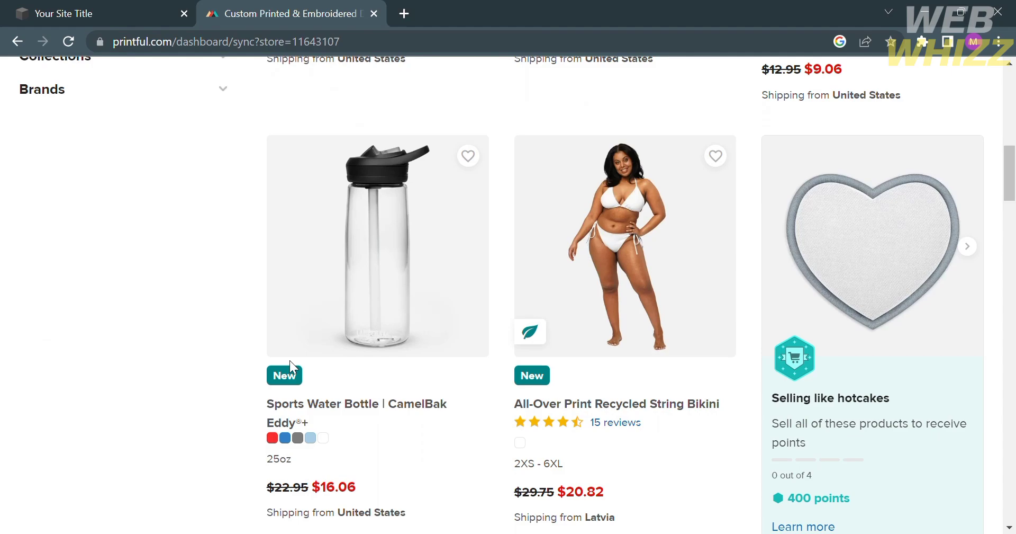
scroll(906, 237, "down", 7)
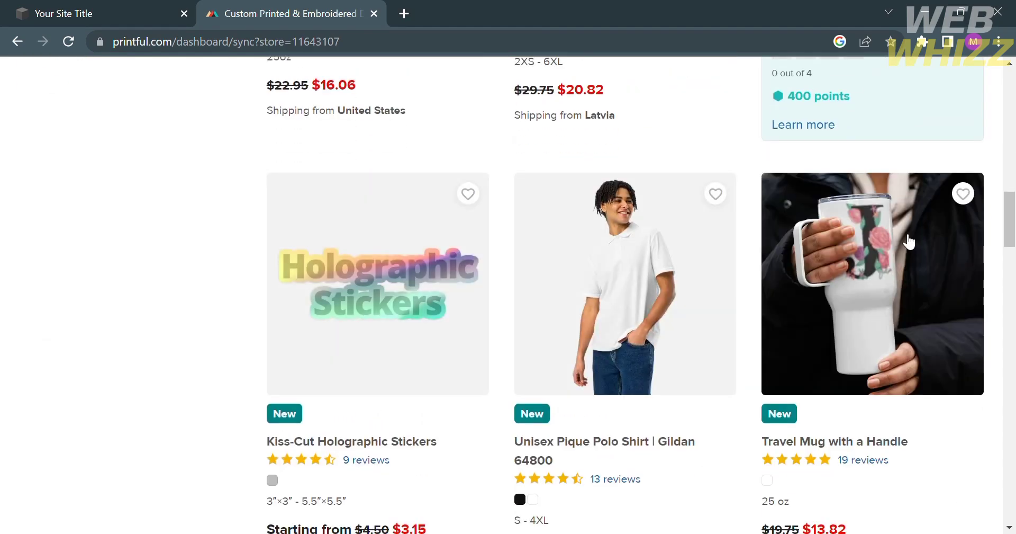
scroll(909, 242, "down", 8)
scroll(909, 241, "up", 8)
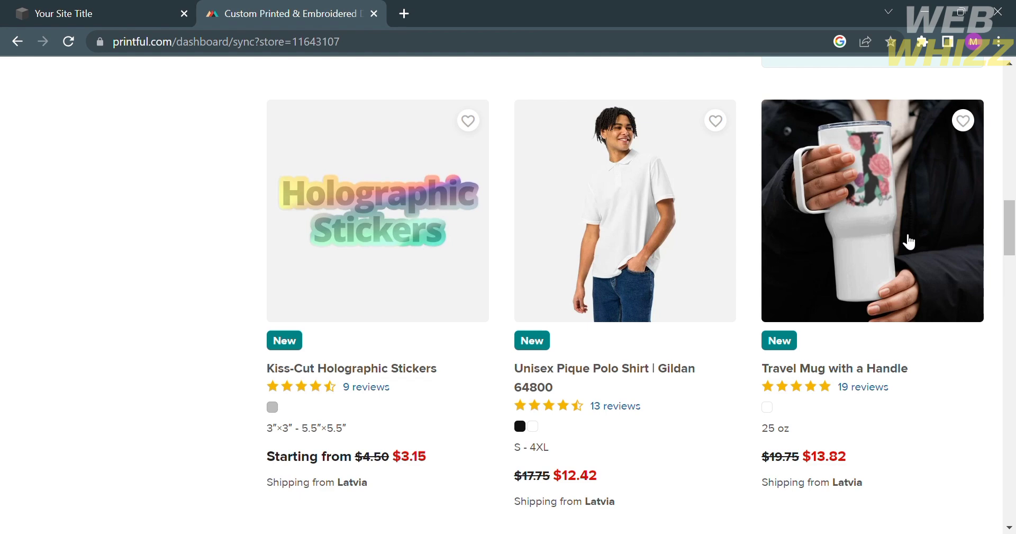
left_click(909, 242)
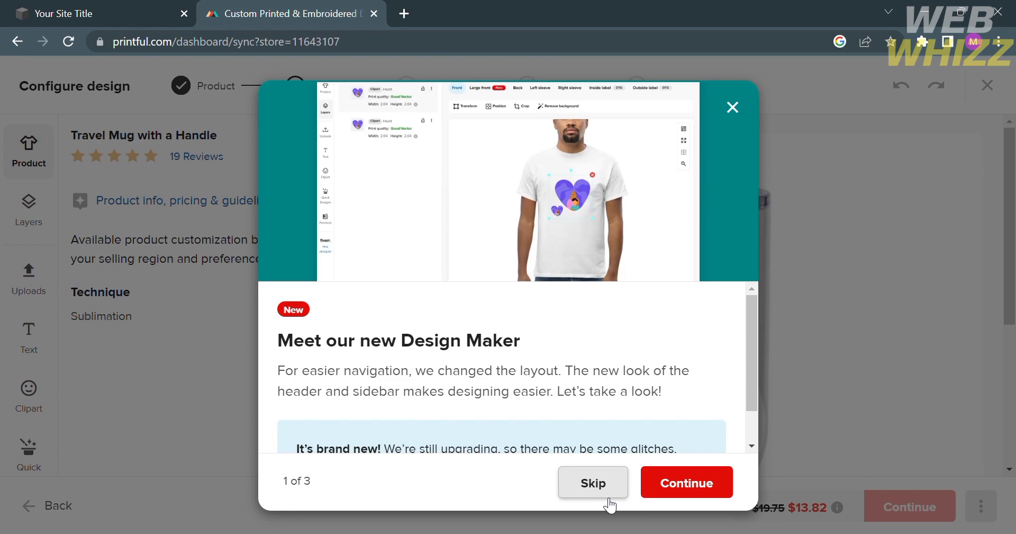
left_click(595, 487)
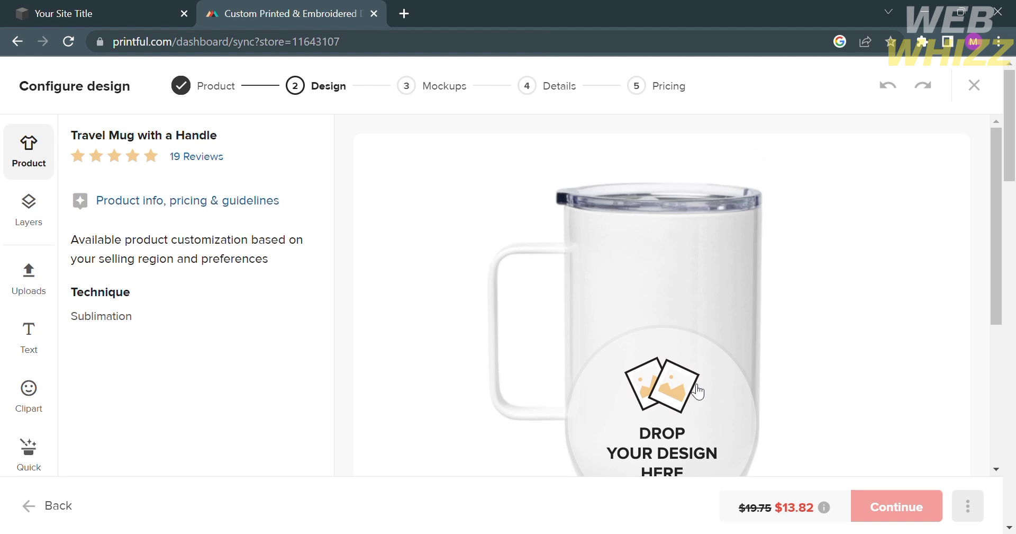
- Explore the mug's design layers, the store's file library for uploads, and the text tool with its presets and ready-to-use quotes
scroll(696, 388, "down", 5)
scroll(699, 390, "up", 4)
left_click(29, 220)
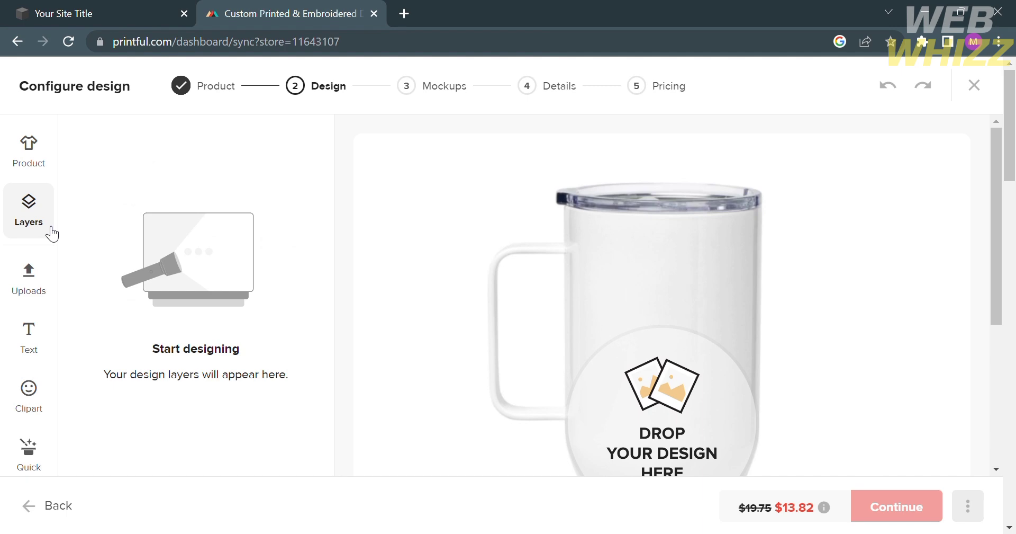
left_click(27, 290)
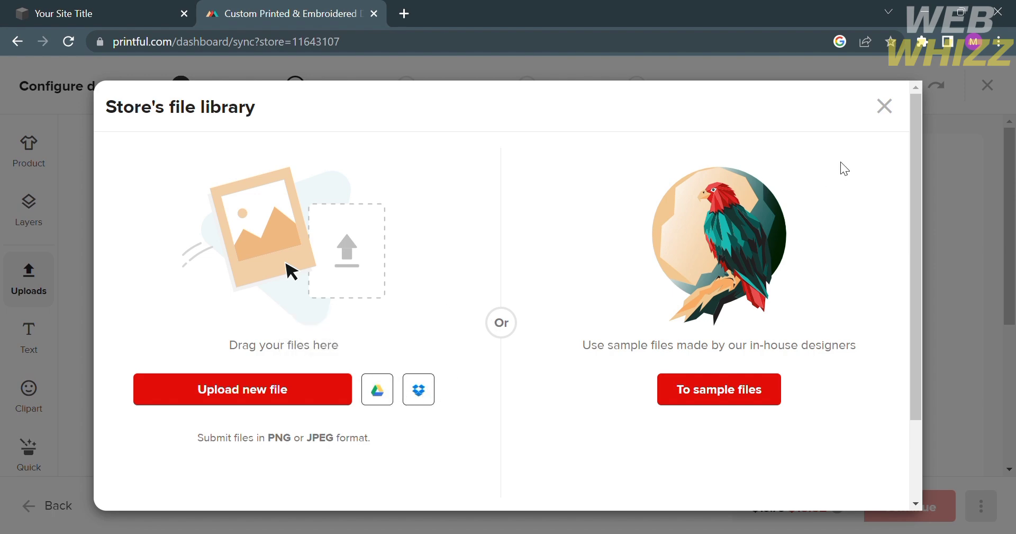
left_click(884, 106)
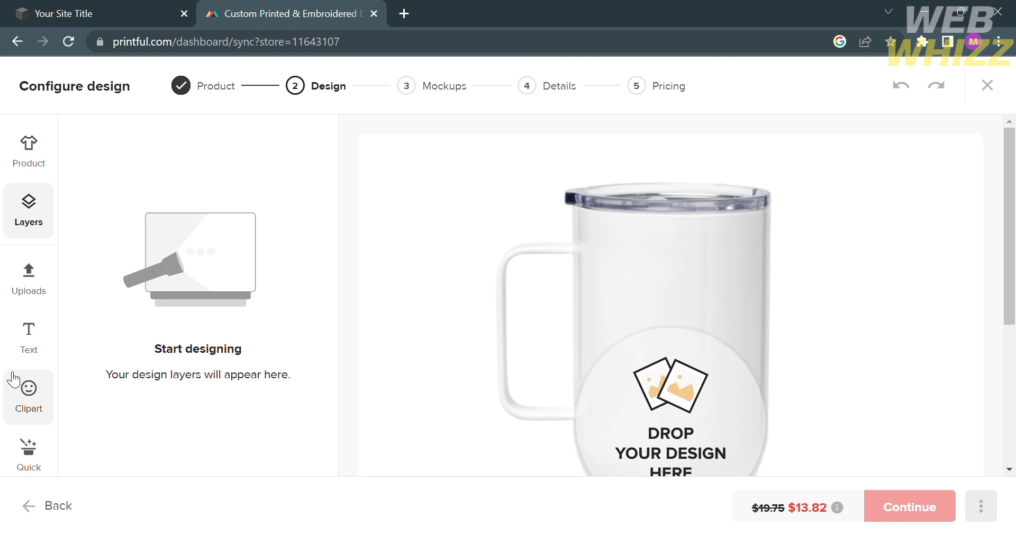
left_click(32, 347)
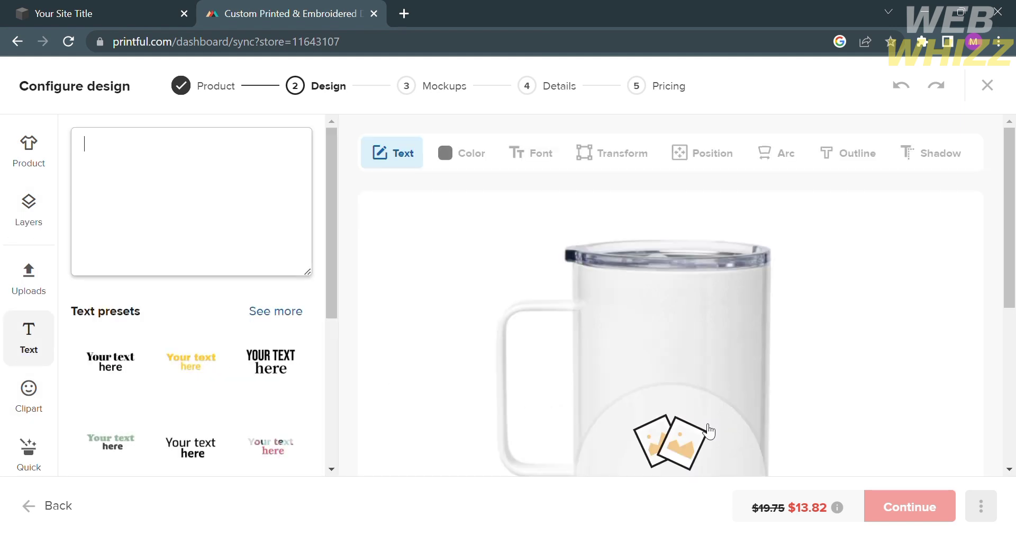
scroll(191, 369, "down", 3)
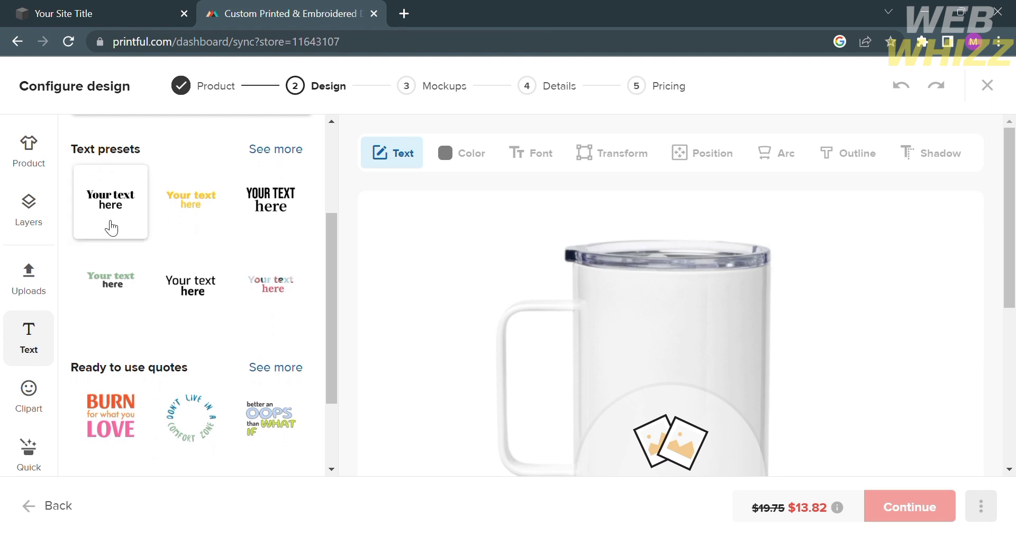
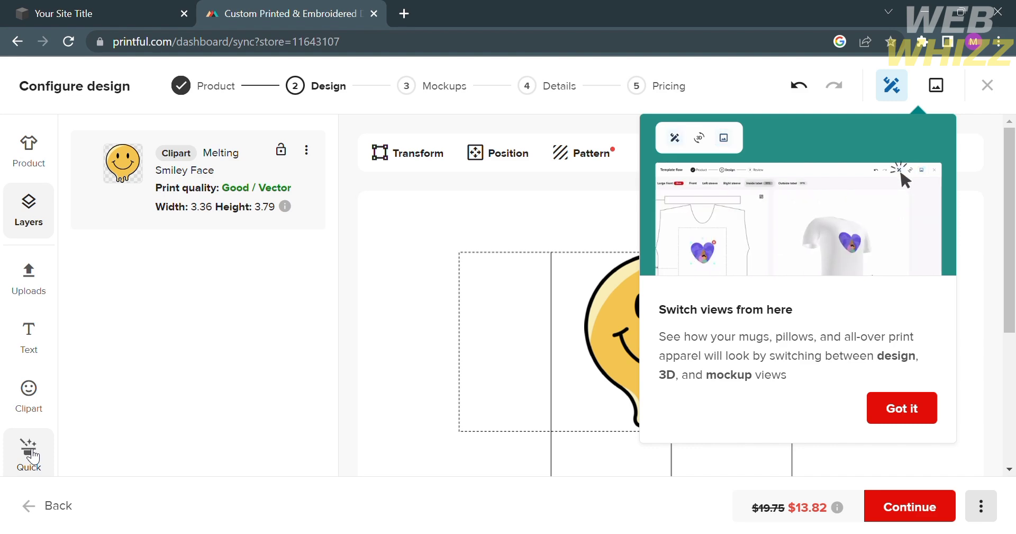
- View the quick designs, dismiss the view-switching tip, and proceed to the mockups with the Melting Smiley Face design on the mug
left_click(33, 456)
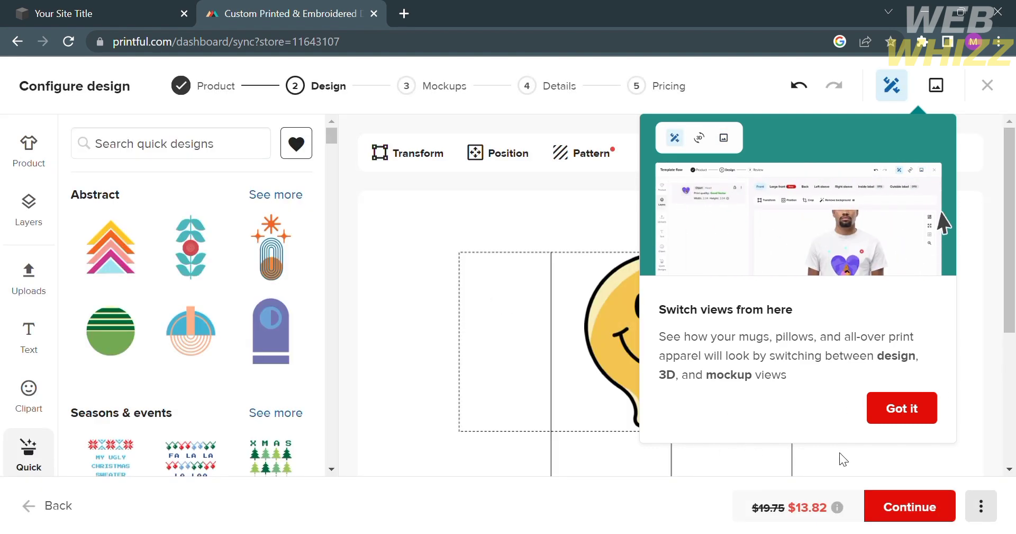
left_click(877, 422)
left_click(895, 504)
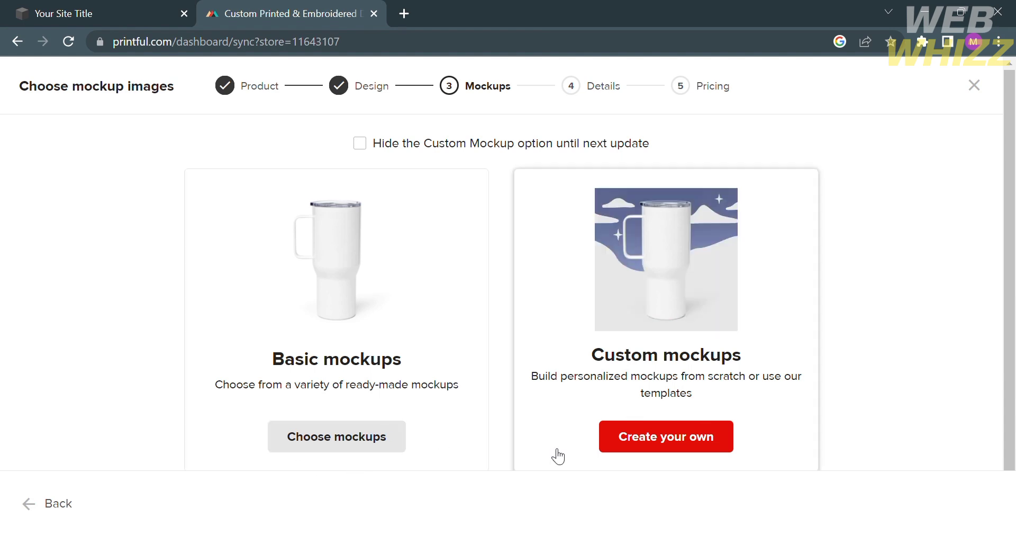
- Start a custom mockup for the mug and apply a scene template with a wooden pen holder, gray box and Paper 2 background
left_click(648, 443)
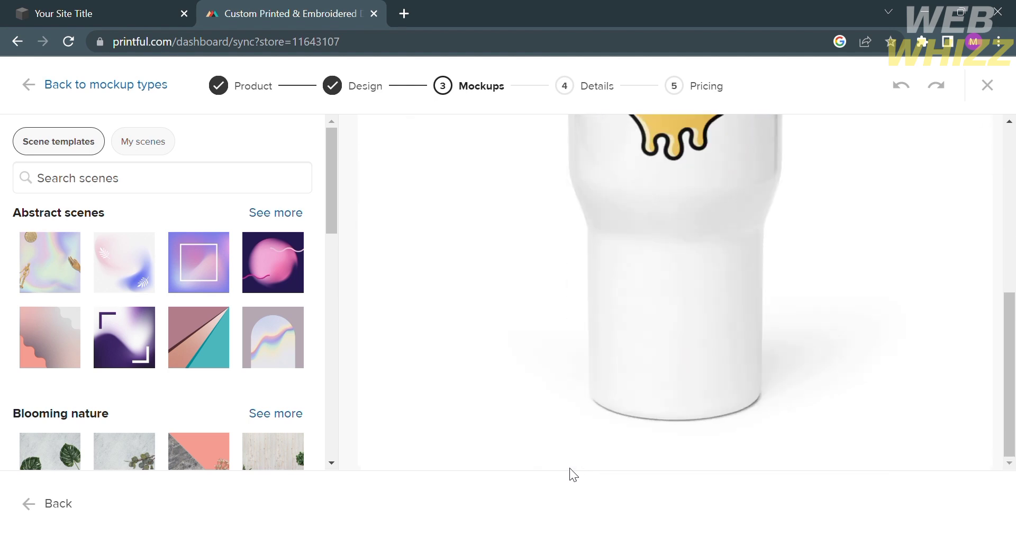
scroll(754, 329, "down", 5)
left_click(907, 99)
left_click(739, 226)
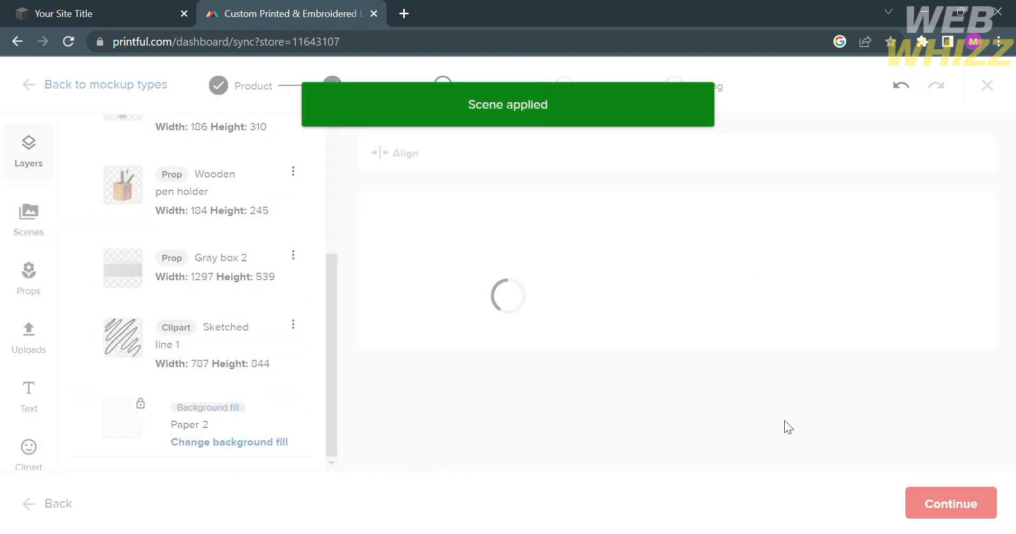
- Finish the custom mug mockup, dismiss the tip about saving scenes, and proceed to the product details
left_click(984, 503)
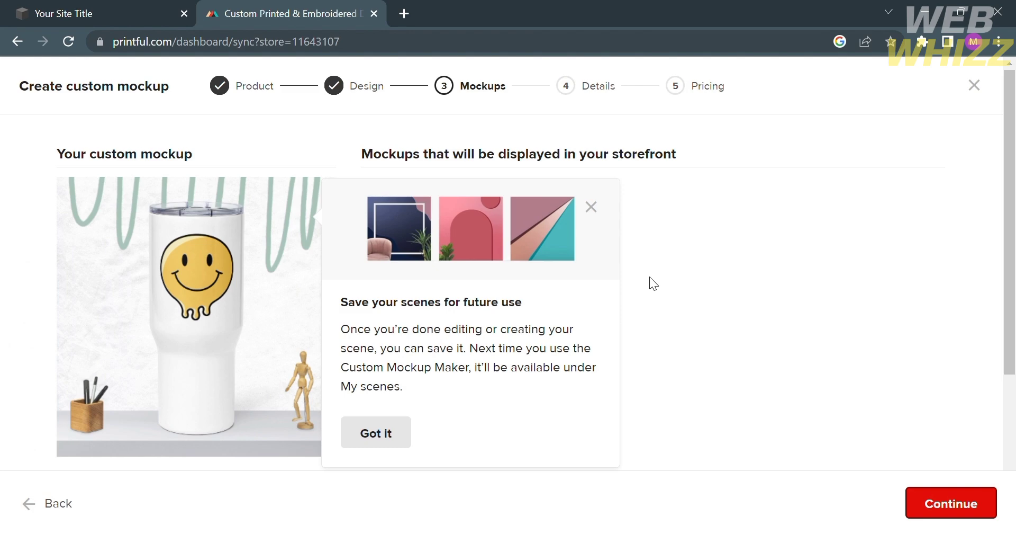
left_click(593, 210)
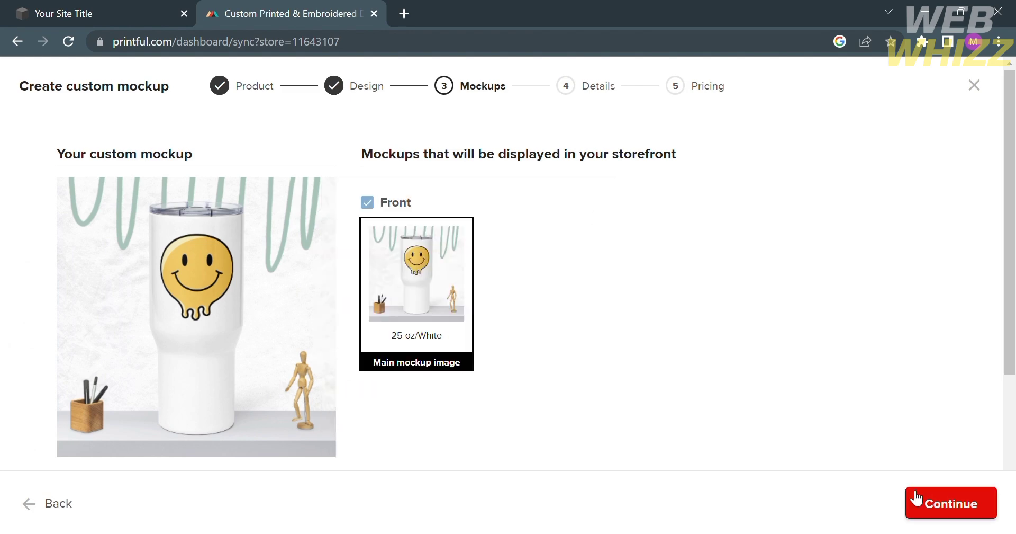
left_click(931, 503)
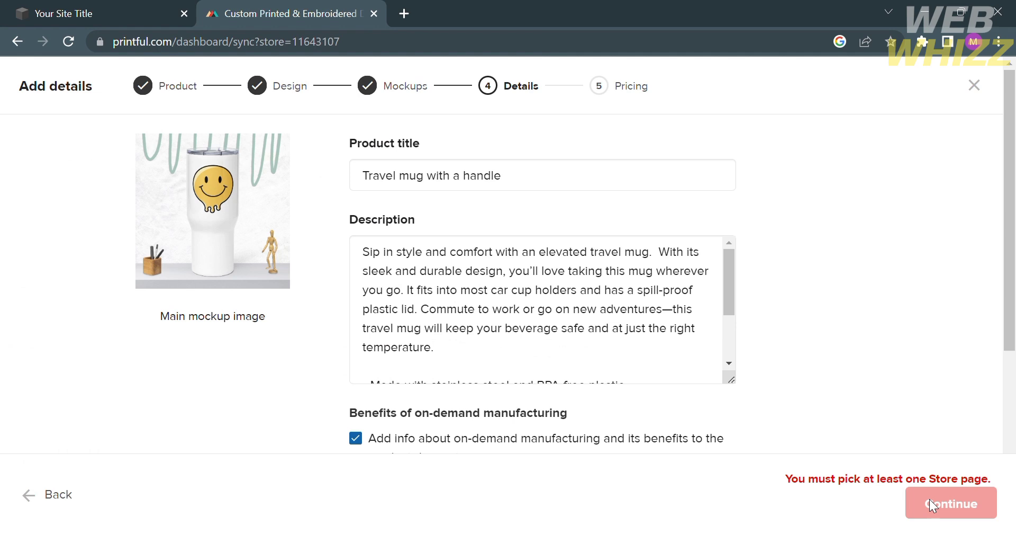
- Review the travel mug's description and product visibility settings, and go back to the mockup types to choose basic mockups
scroll(635, 277, "down", 6)
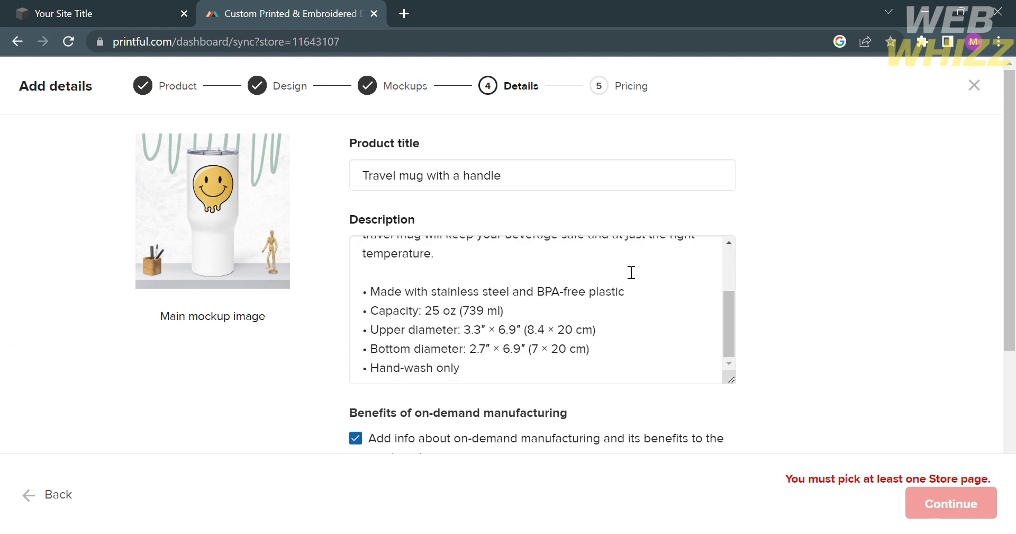
scroll(631, 273, "down", 1)
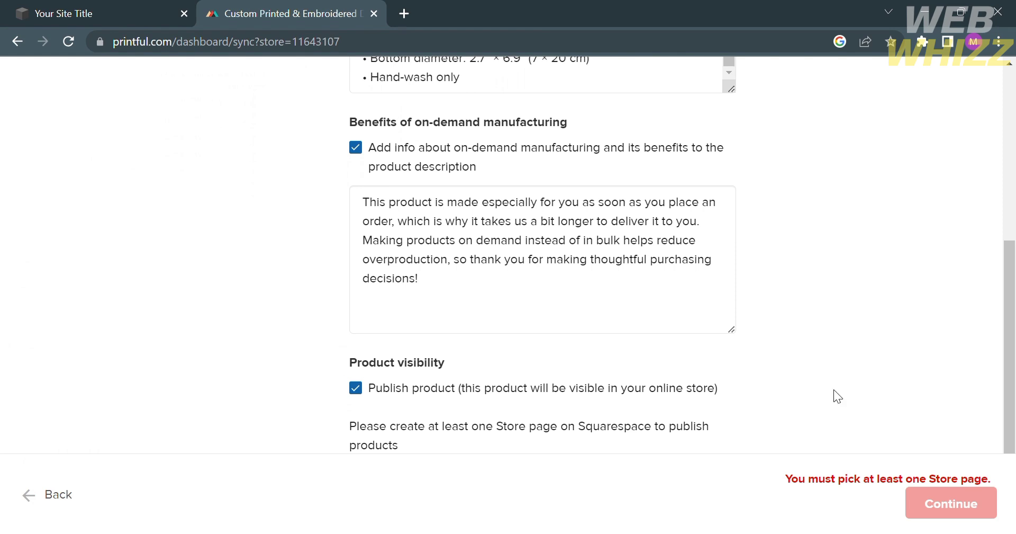
left_click(66, 499)
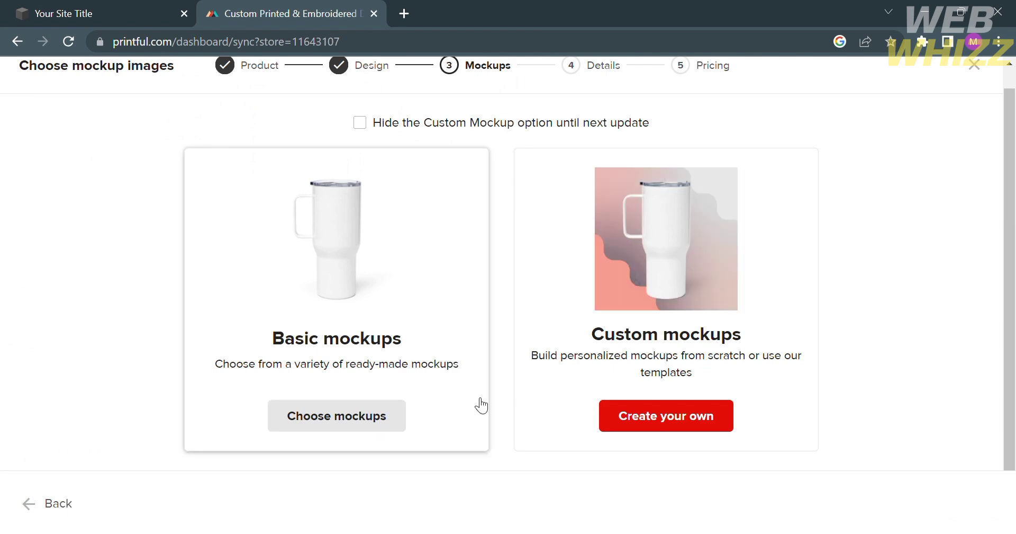
left_click(376, 414)
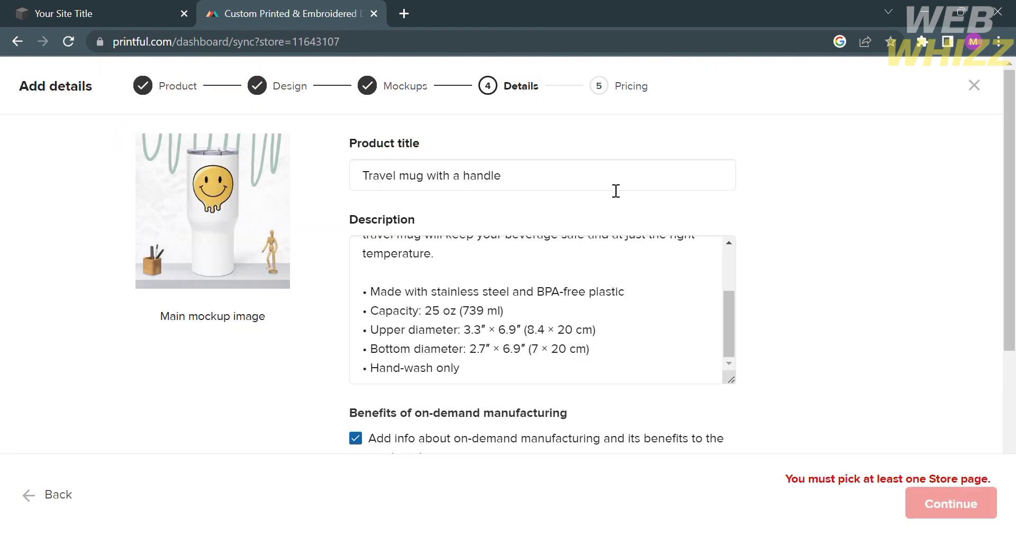
- Recheck the mug's description and publishing settings, try to continue to pricing, and return to the mockup images
scroll(609, 183, "down", 5)
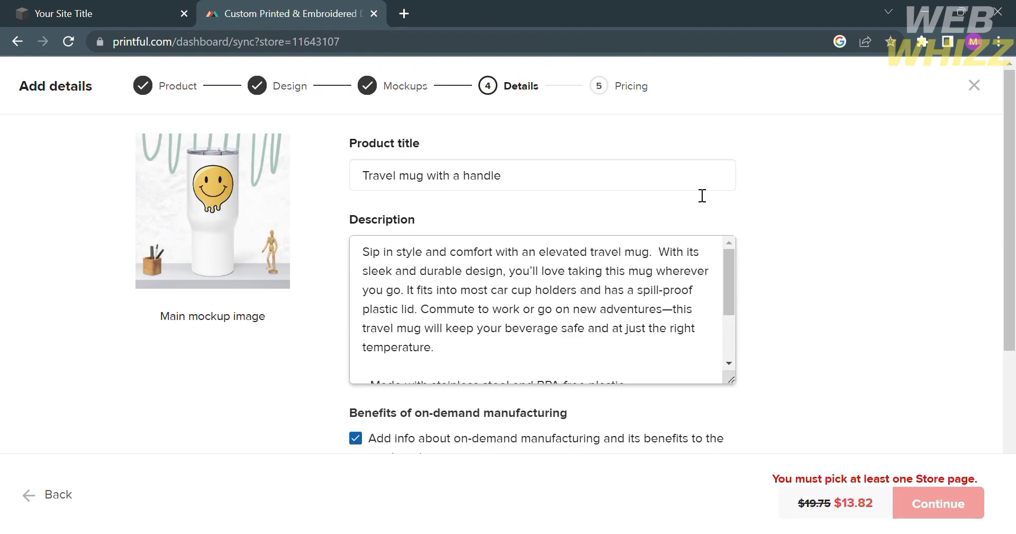
scroll(726, 331, "down", 8)
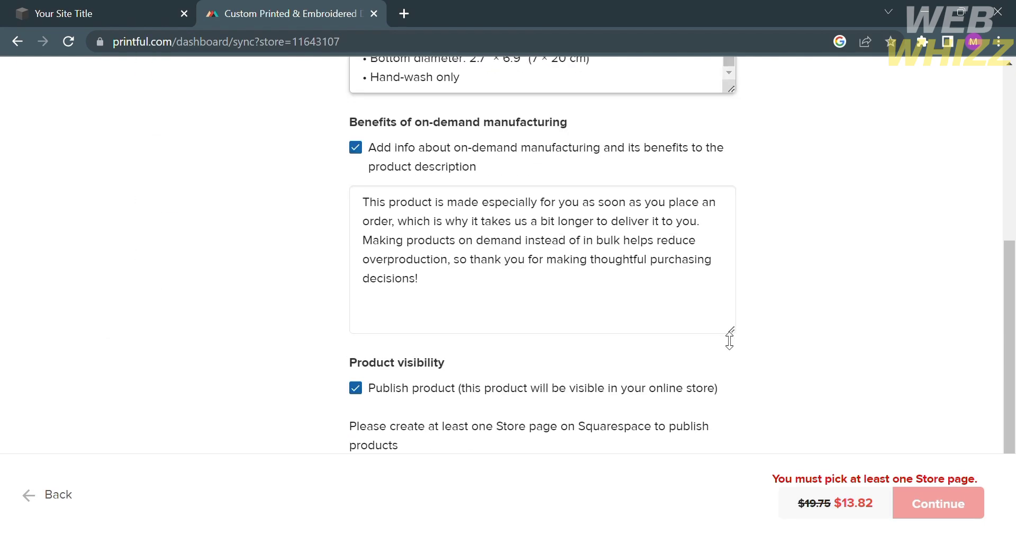
left_click(913, 500)
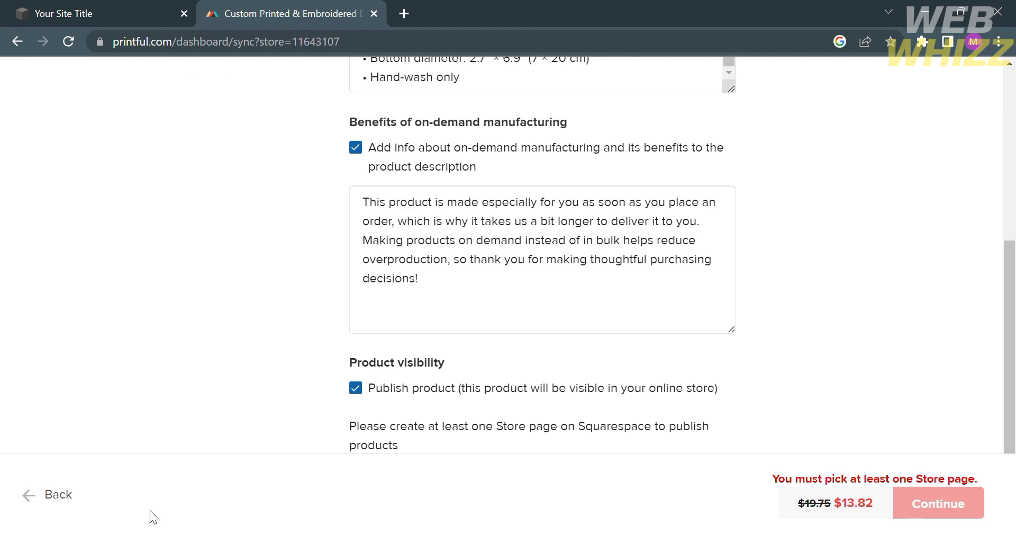
left_click(58, 495)
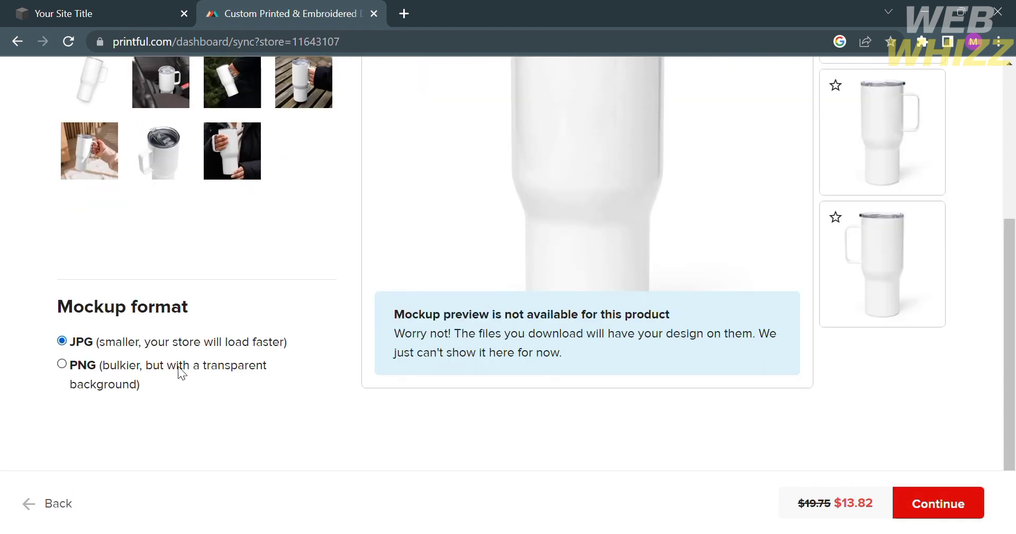